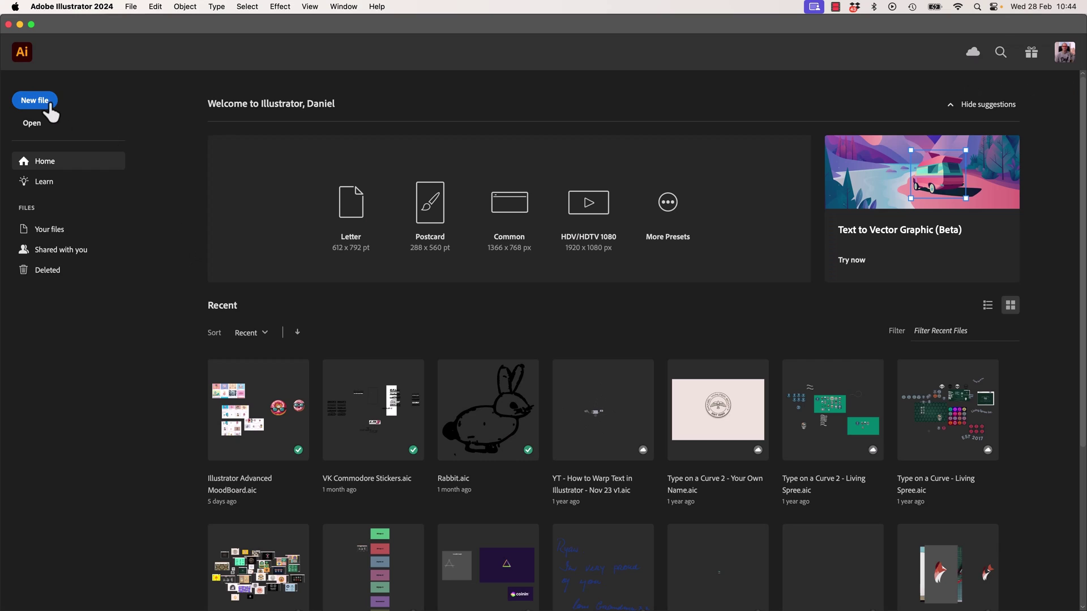
- Create a new document from the Art & Illustration 1920 x 1080 preset
left_click(38, 107)
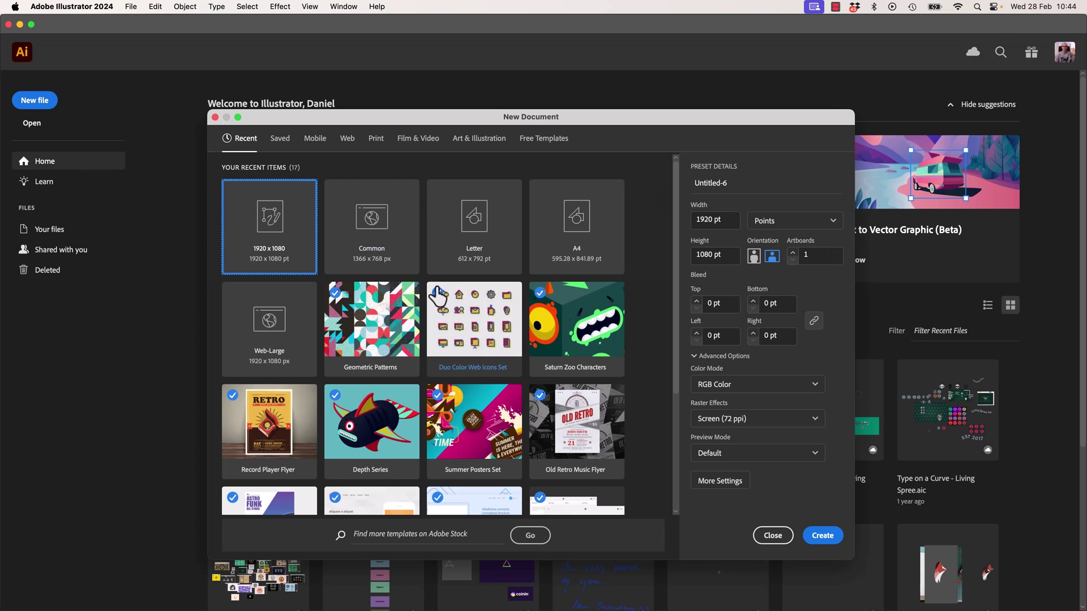
left_click(468, 142)
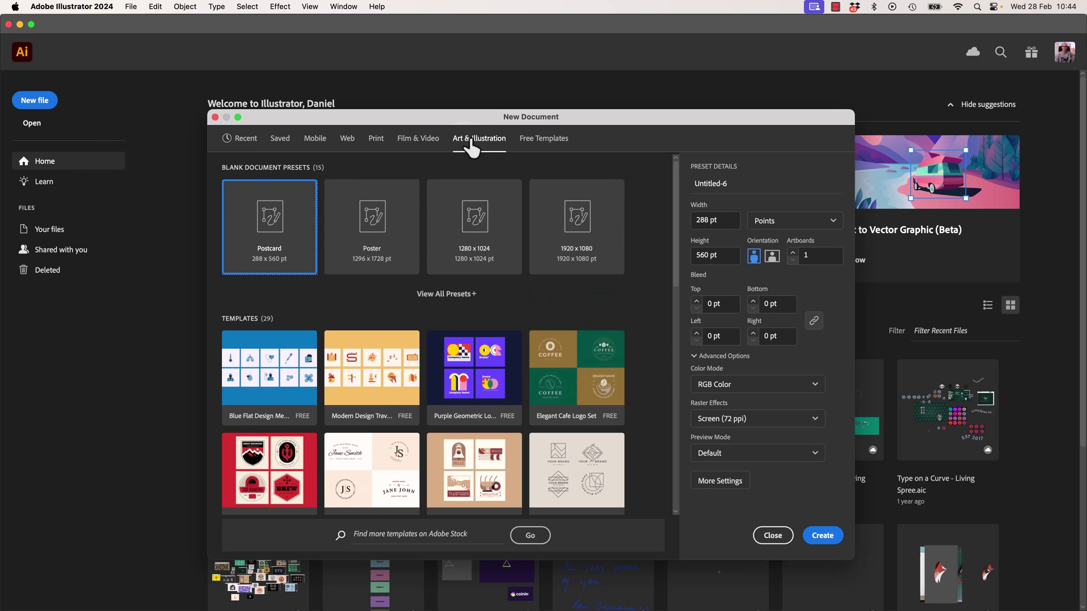
left_click(598, 234)
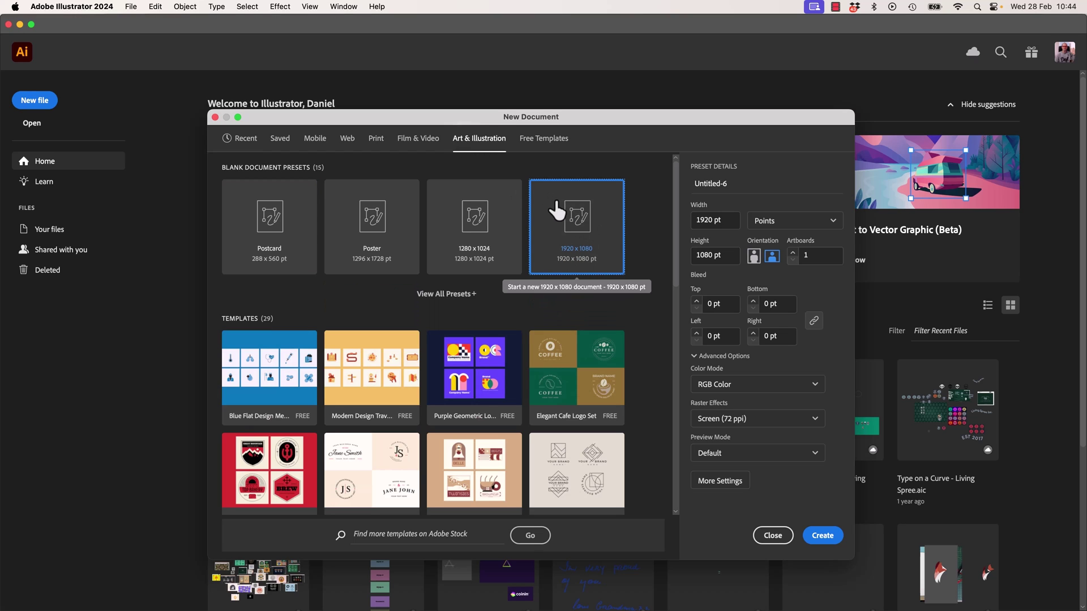
left_click(823, 535)
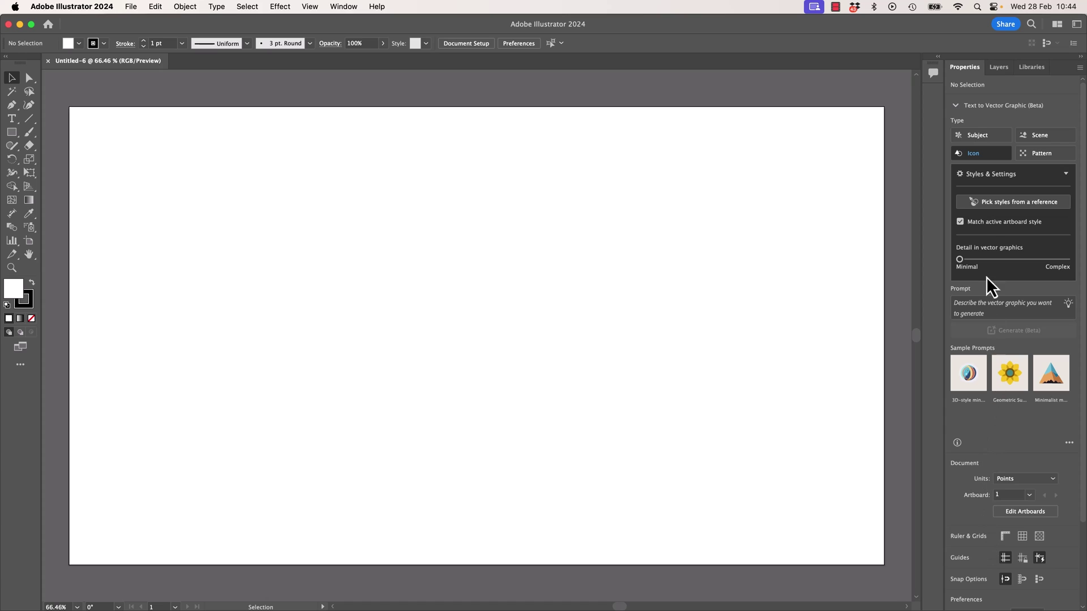
- Show the Text to Vector Graphic (Beta) panel over the artboard and collapse its Styles & Settings section
left_click(343, 7)
scroll(415, 464, "down", 5)
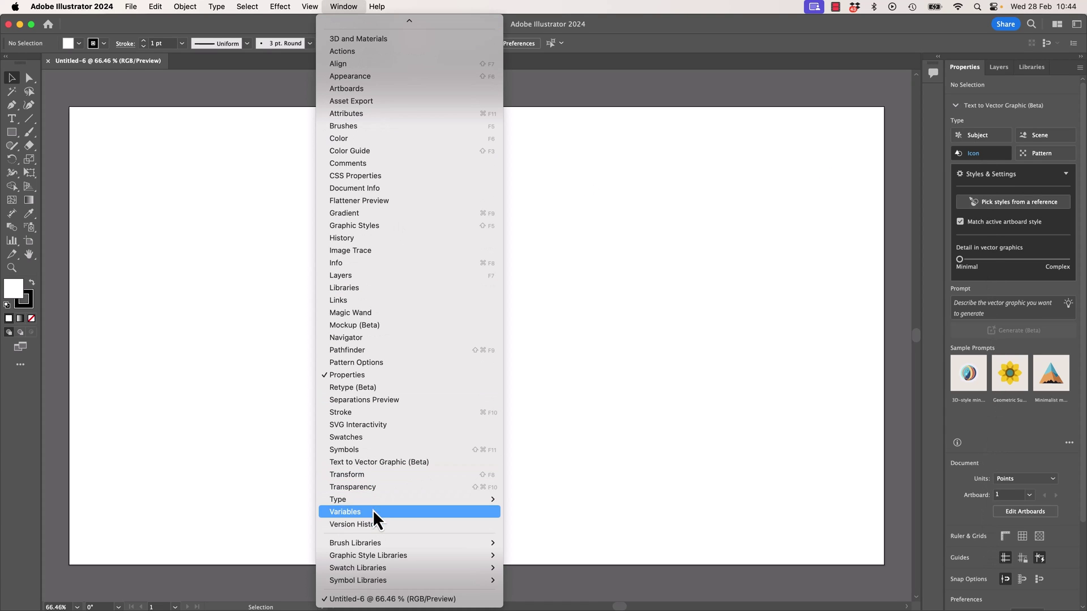
left_click(364, 465)
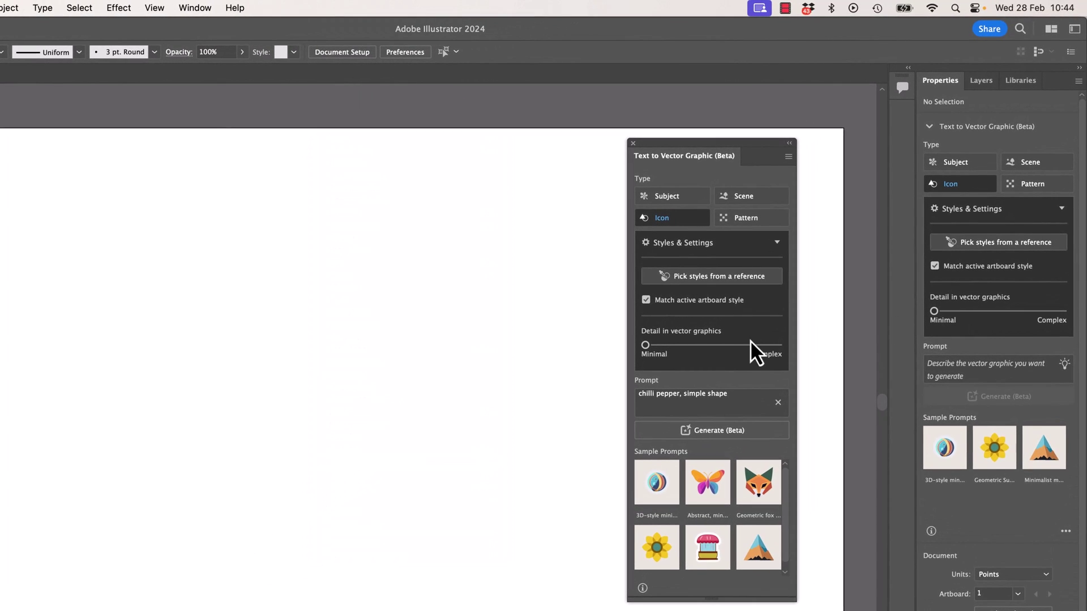
left_click_drag(724, 145, 721, 128)
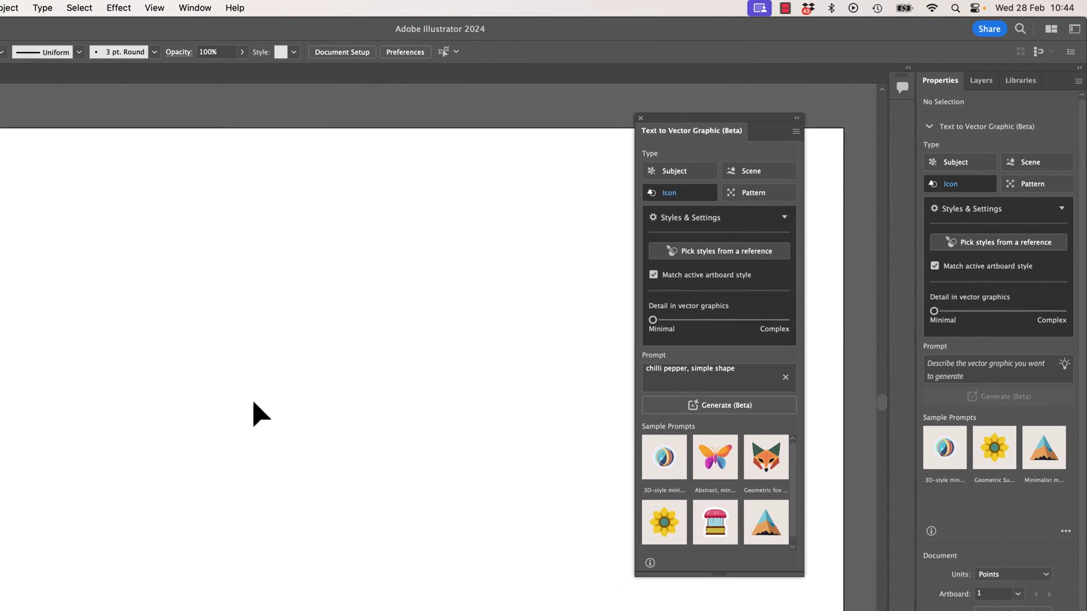
left_click(785, 217)
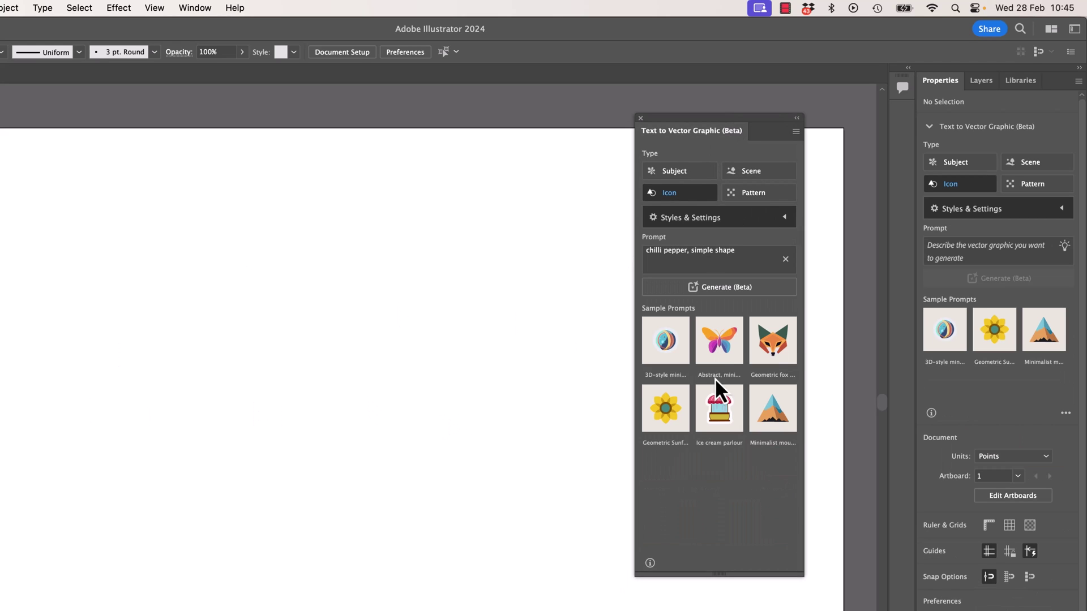
- Generate a Subject-type vector graphic from the shortened prompt "chilli pepper"
left_click_drag(748, 253, 688, 254)
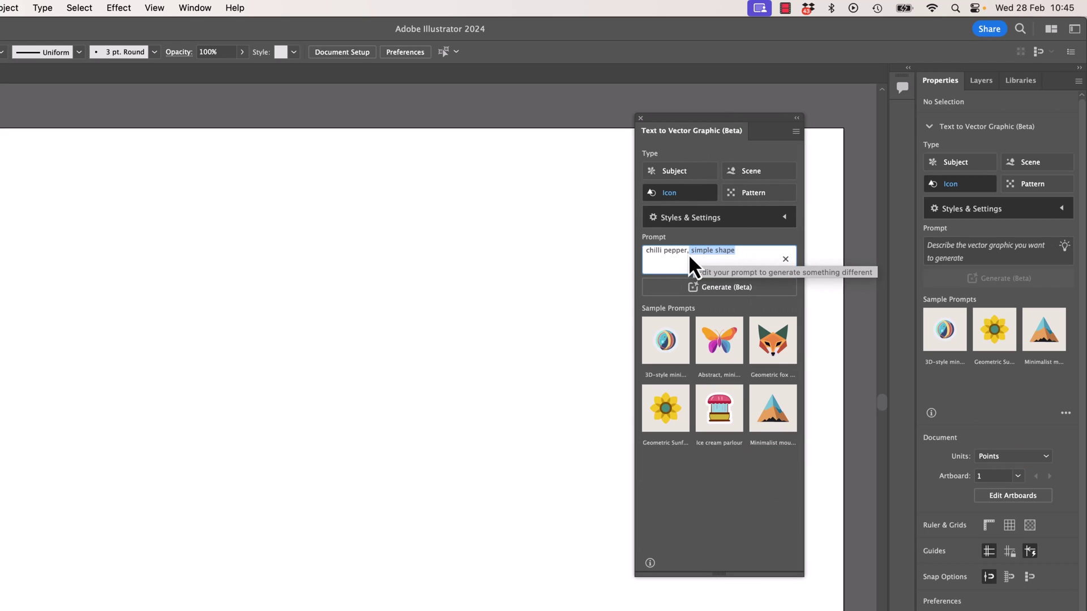
key("BackSpace")
key("BackSpace")
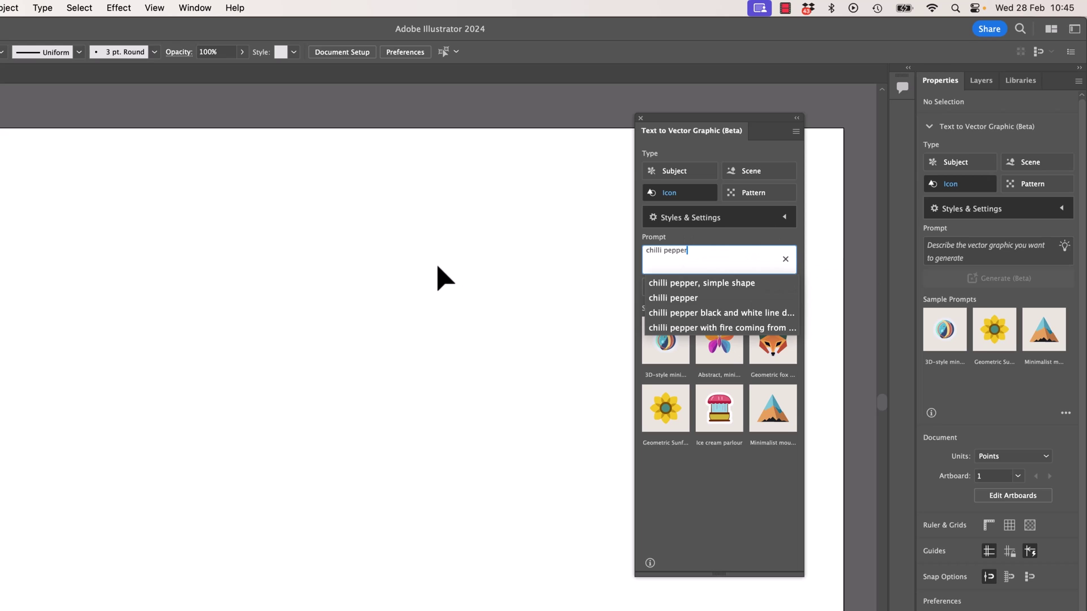
key("Escape")
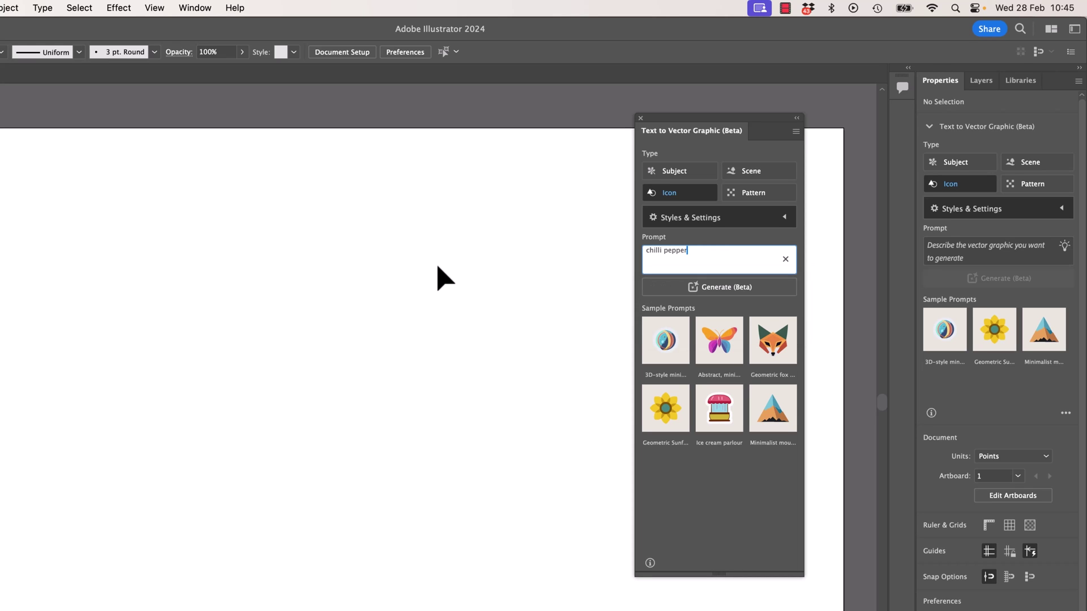
triple_click(686, 252)
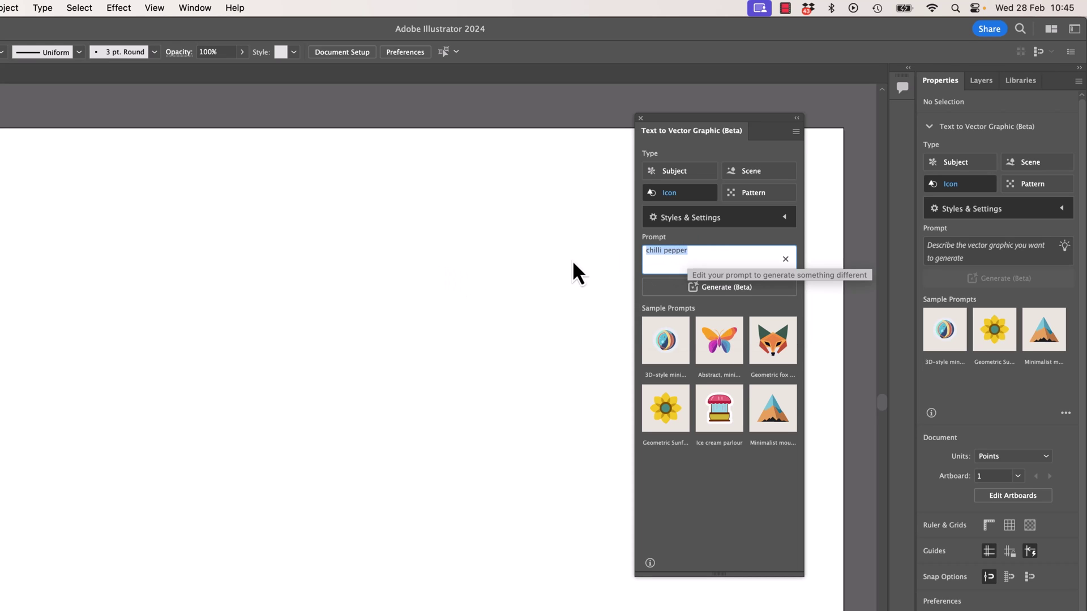
left_click(673, 172)
triple_click(692, 257)
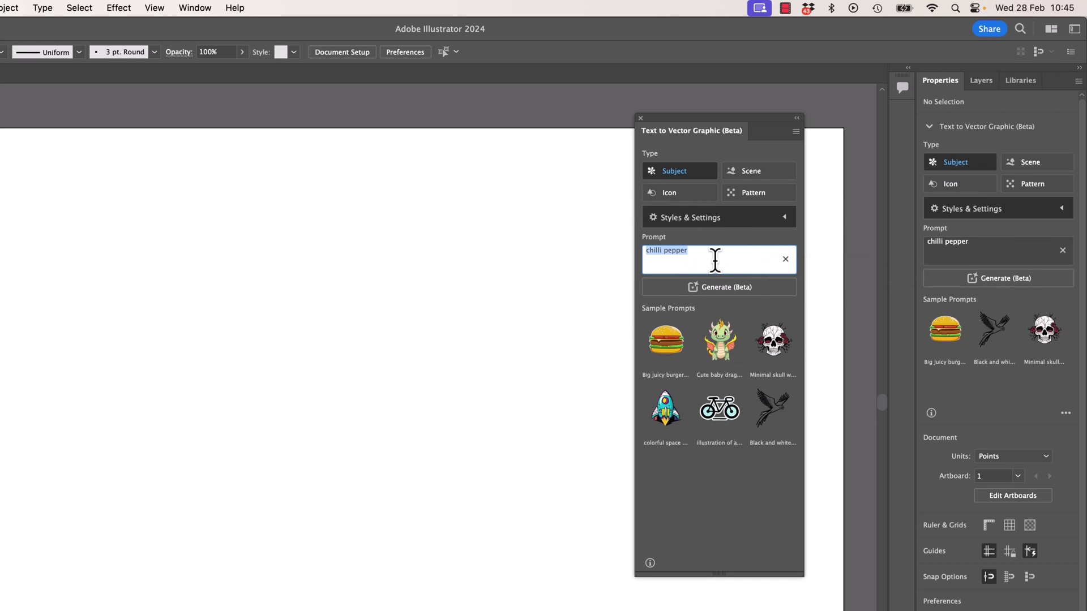
left_click(719, 291)
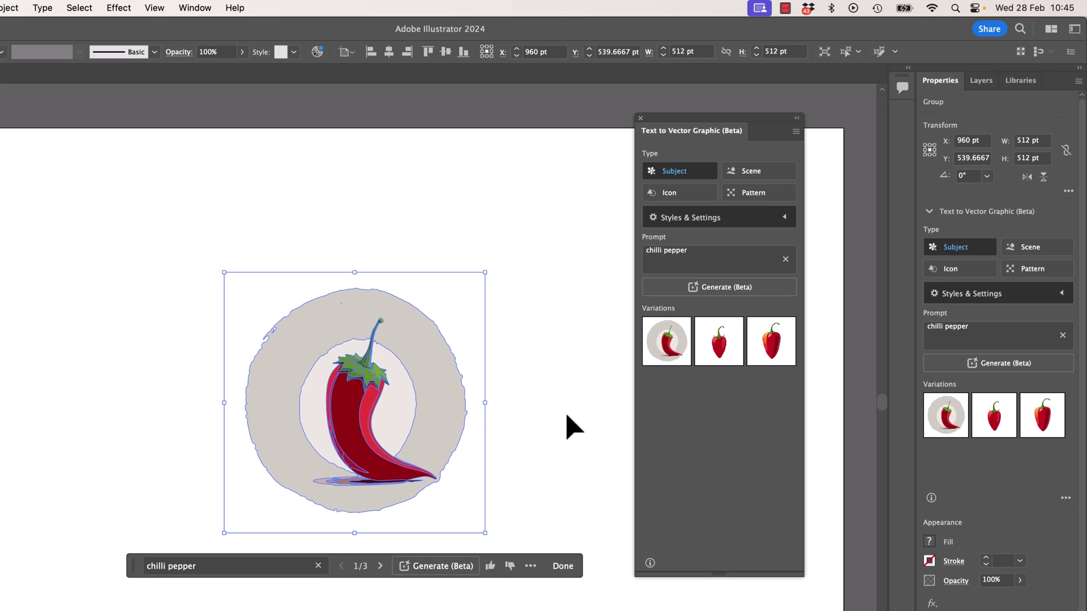
- Compare the three generated "chilli pepper" variations on the artboard
left_click(567, 427)
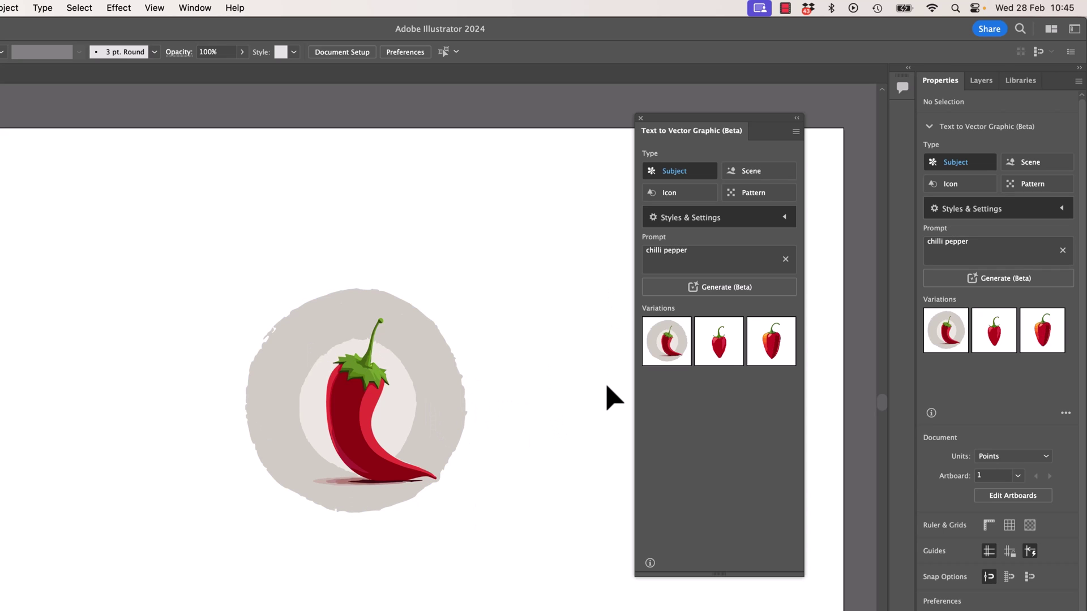
left_click(422, 360)
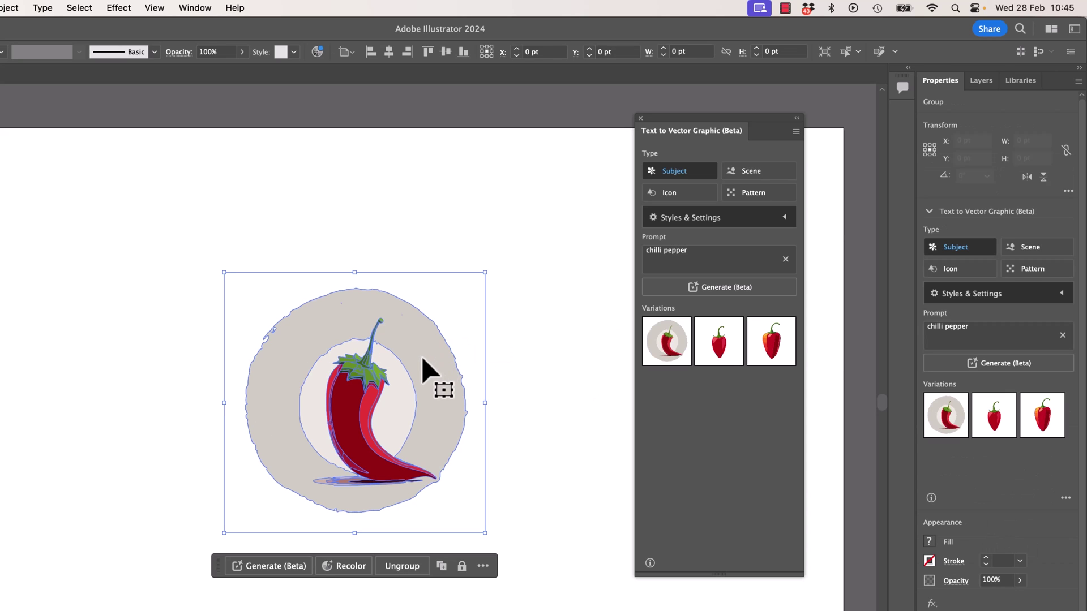
left_click(723, 345)
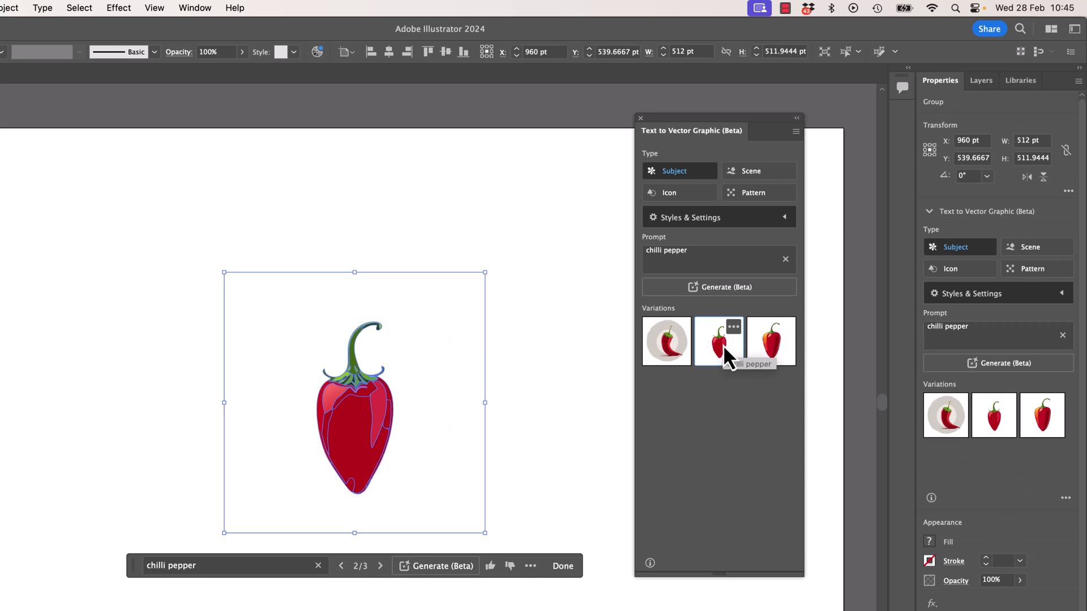
left_click(767, 346)
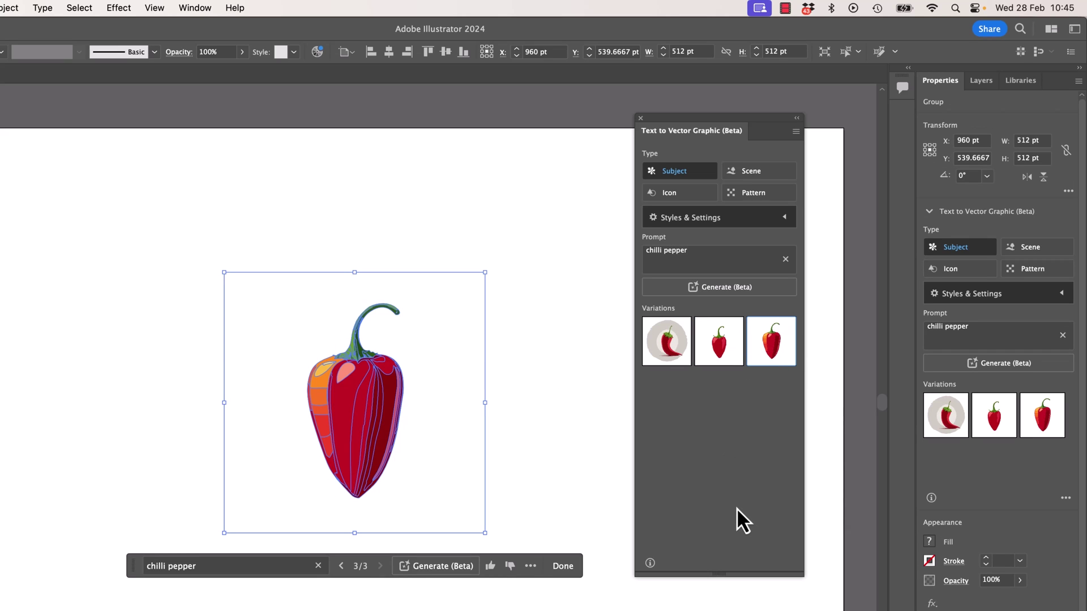
left_click(718, 351)
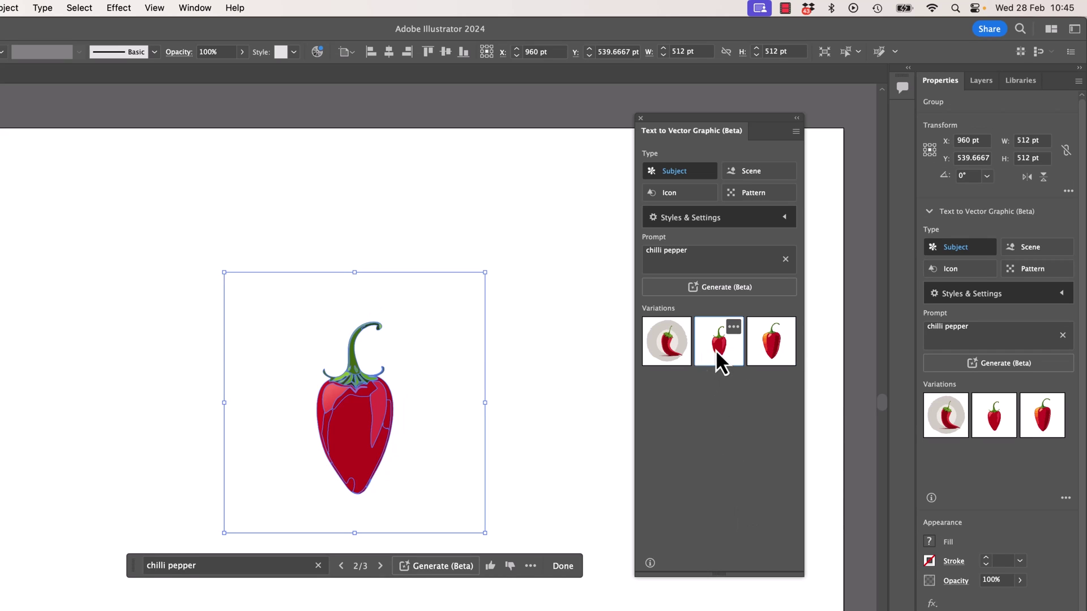
left_click(664, 342)
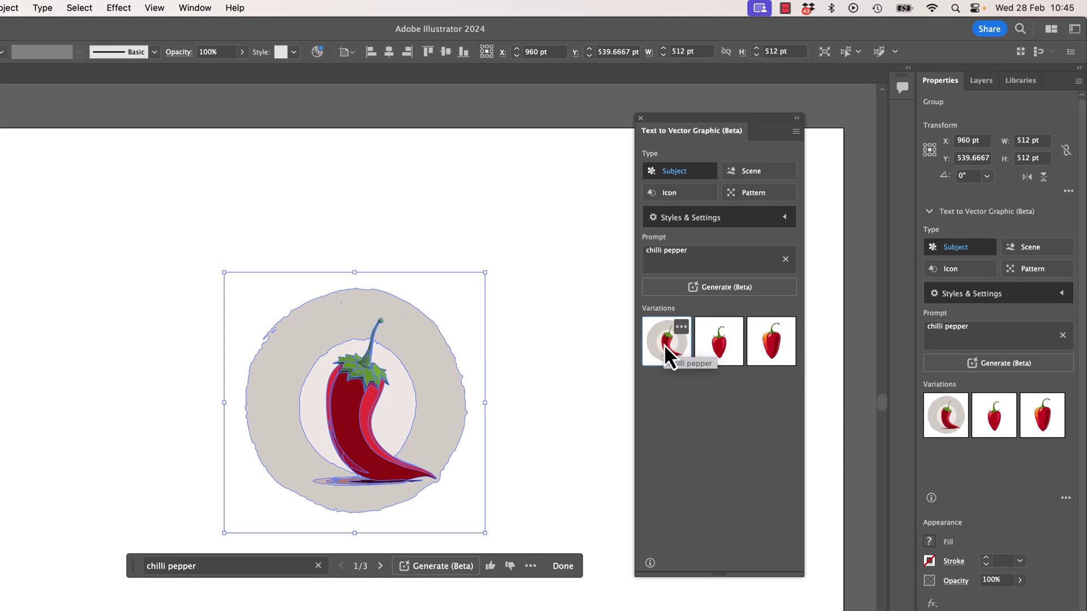
left_click(379, 566)
left_click(378, 568)
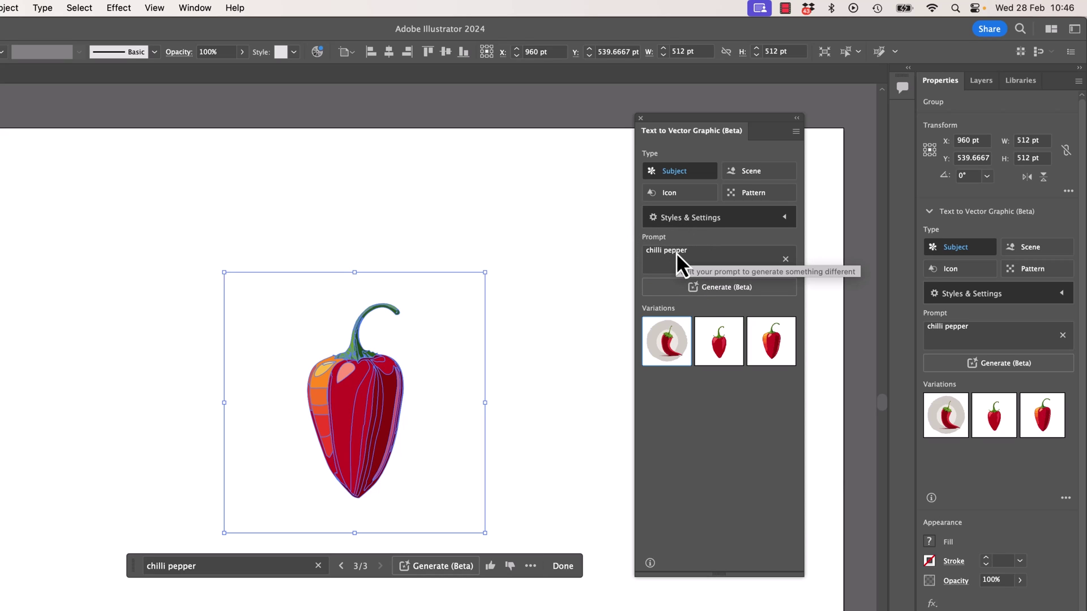
- Generate new variations with the prompt "chilli pepper, line art" and show the curved red chilli on the artboard
left_click(712, 252)
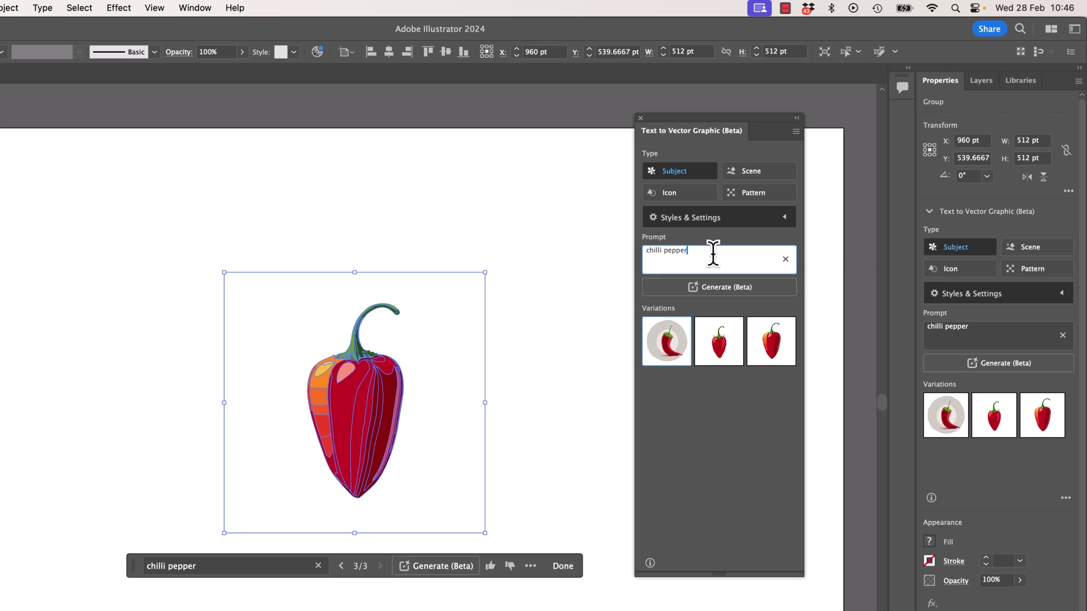
type(", line art")
key("Return")
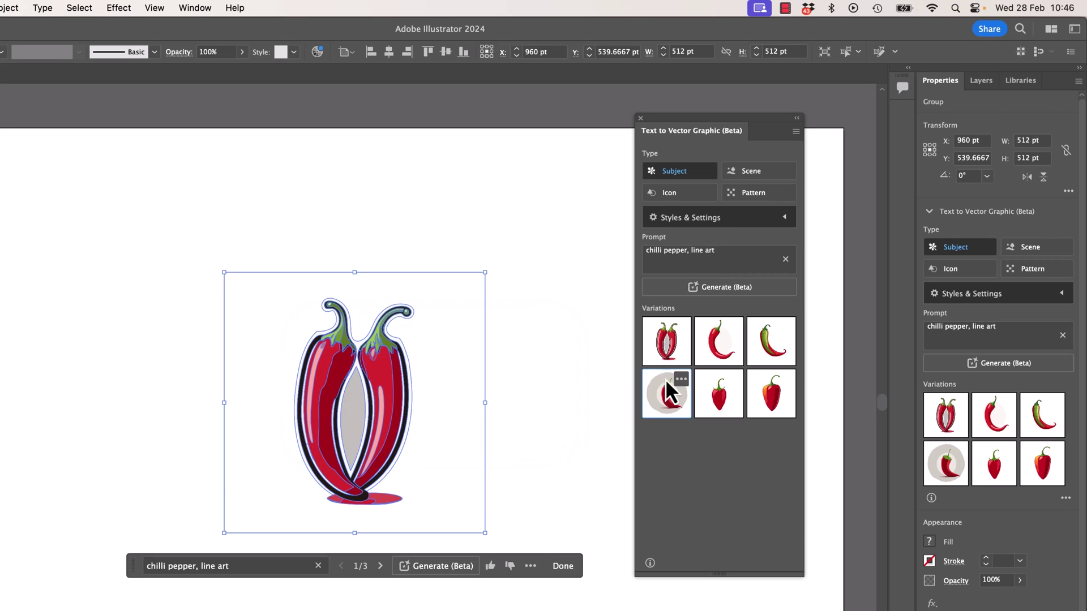
left_click(705, 358)
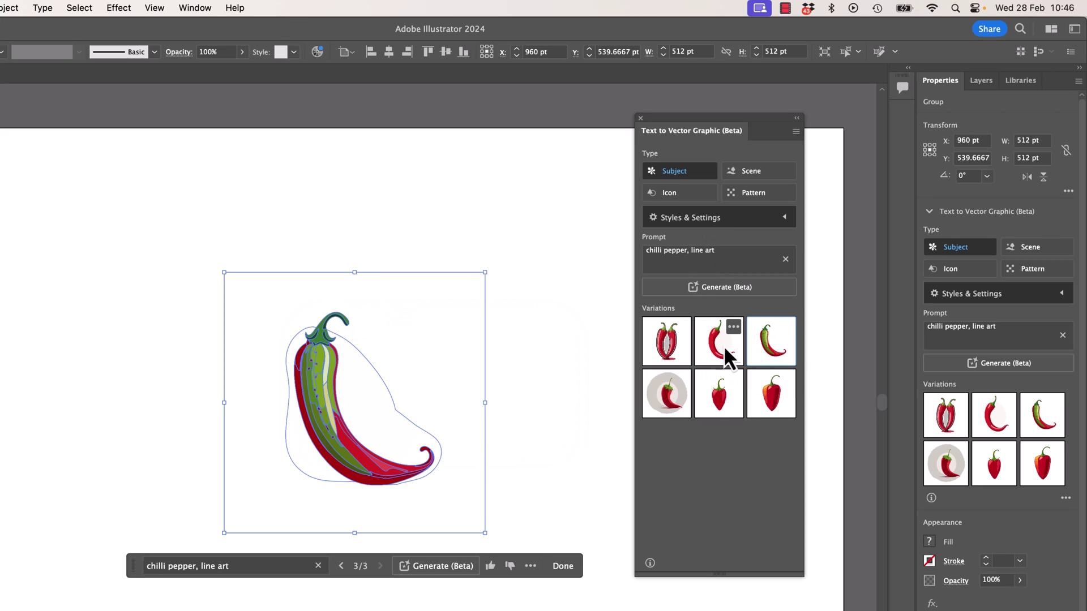
- Generate variations with the prompt changed to "chilli pepper, black and white sketch"
left_click_drag(722, 250, 689, 250)
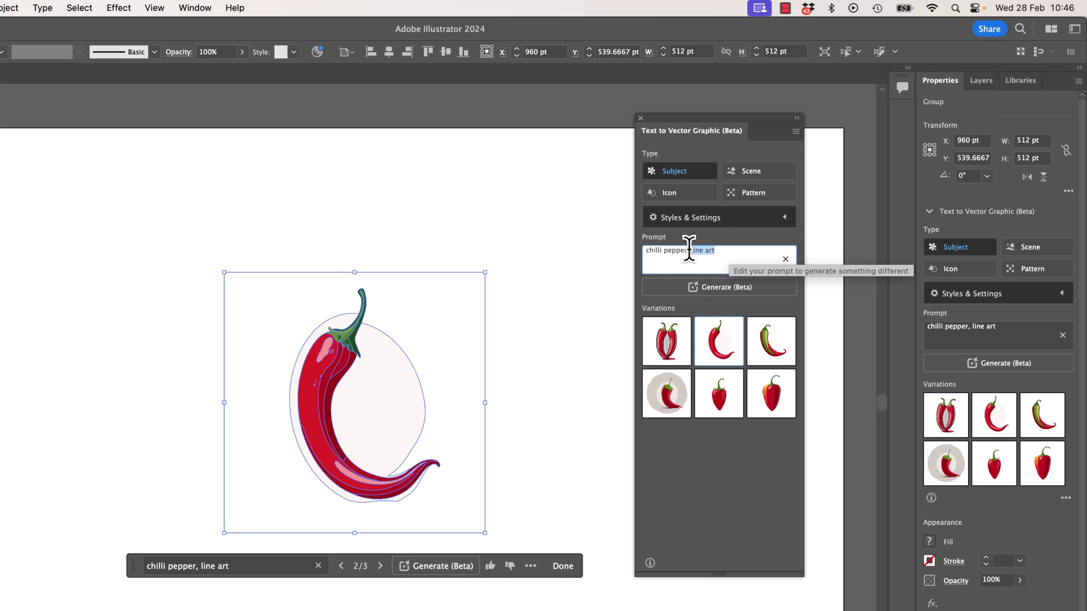
type("black")
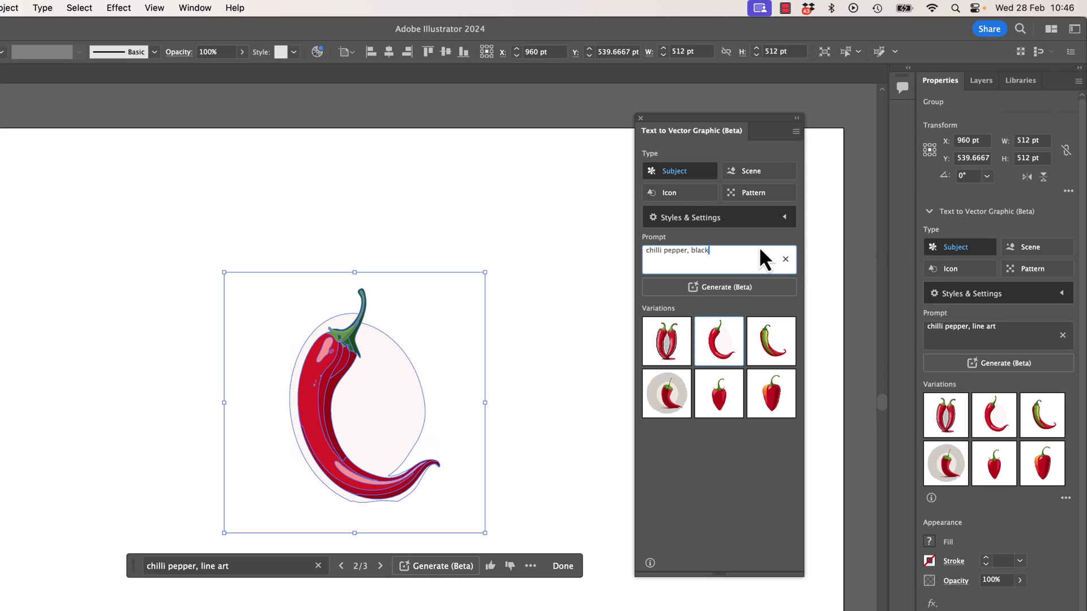
type(" and white sketch")
key("Return")
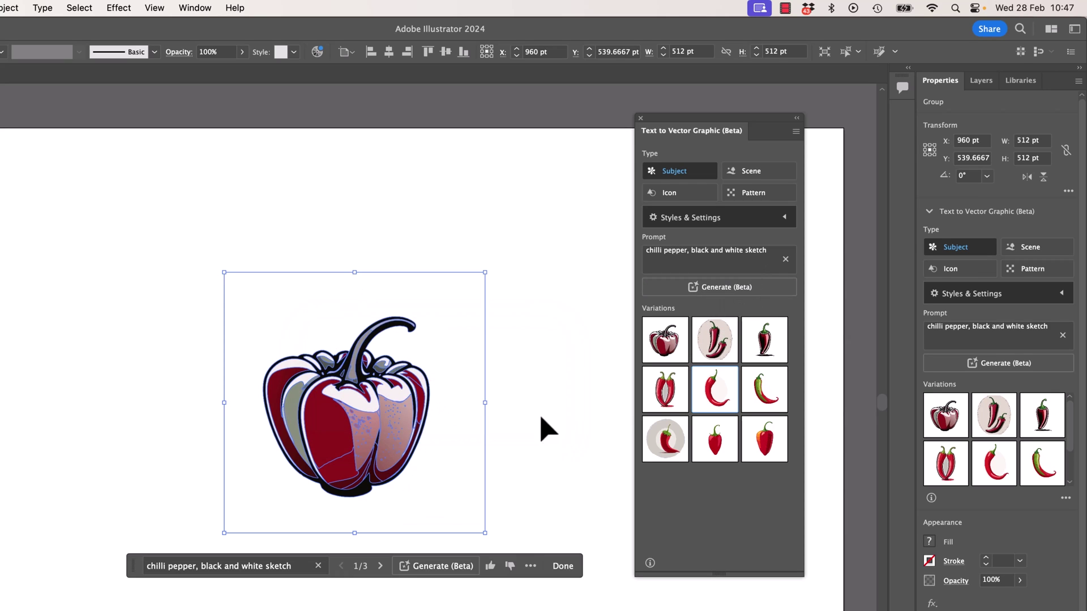
- Compare the three black and white sketch variations on the artboard
left_click(712, 348)
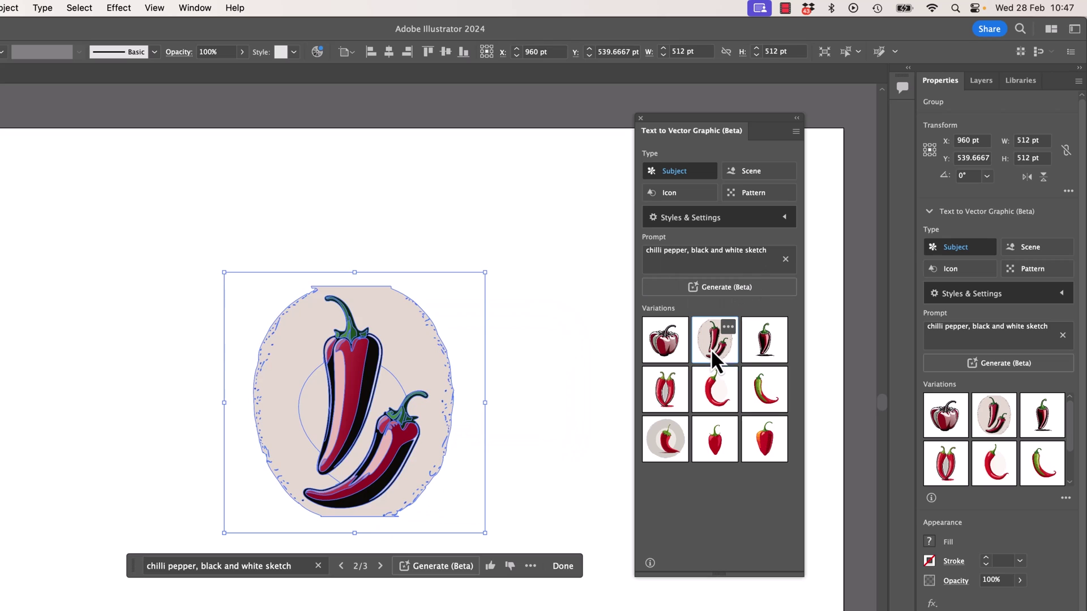
left_click(770, 352)
left_click(661, 350)
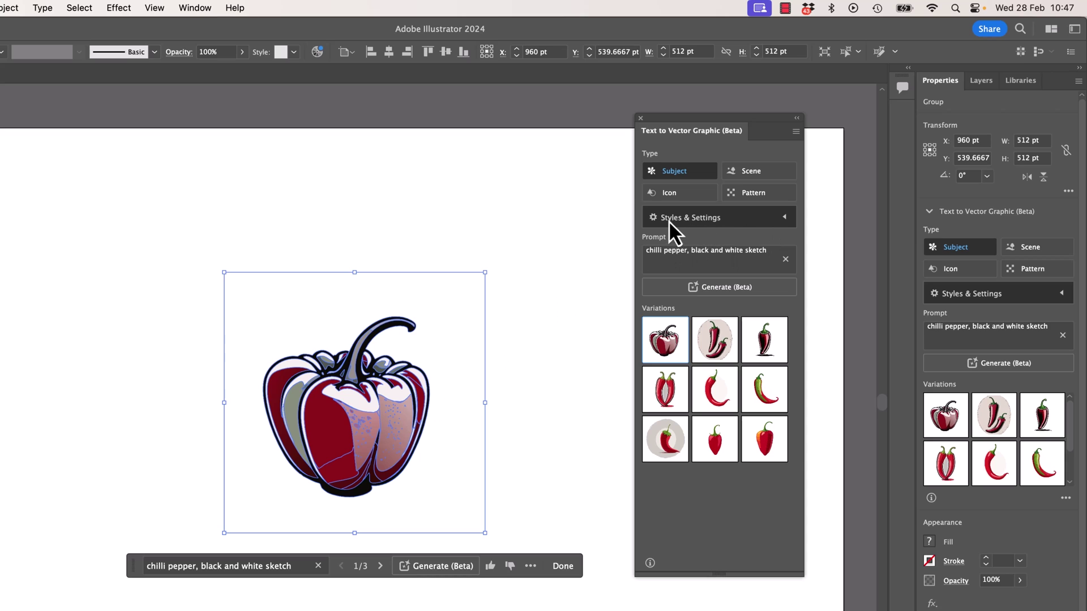
- Generate more black and white sketch variations with Match active artboard style turned off, and place the sliced chilli with seeds
left_click(785, 219)
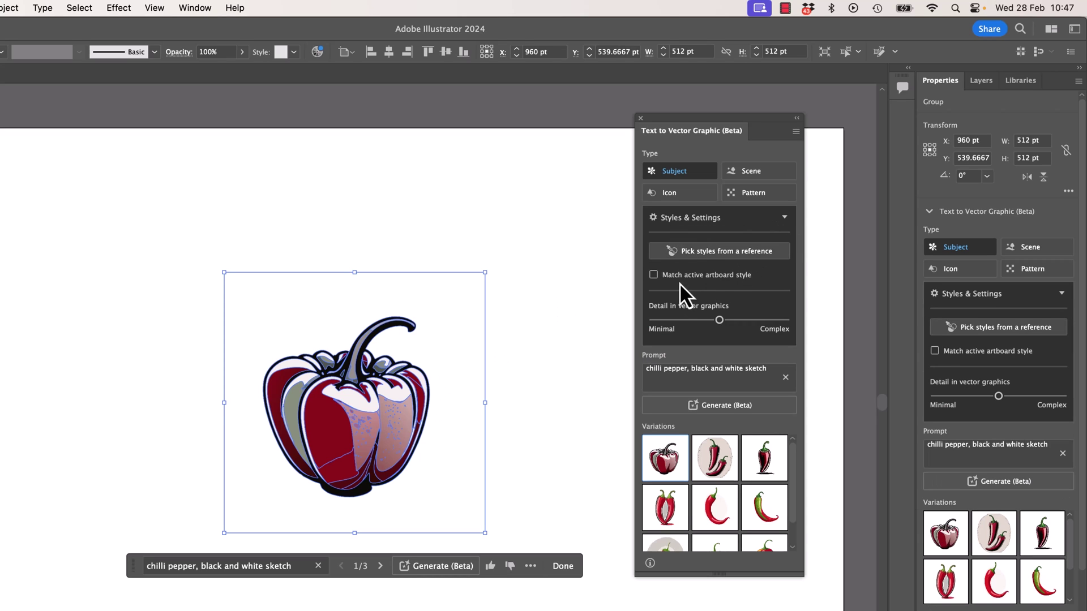
left_click(653, 275)
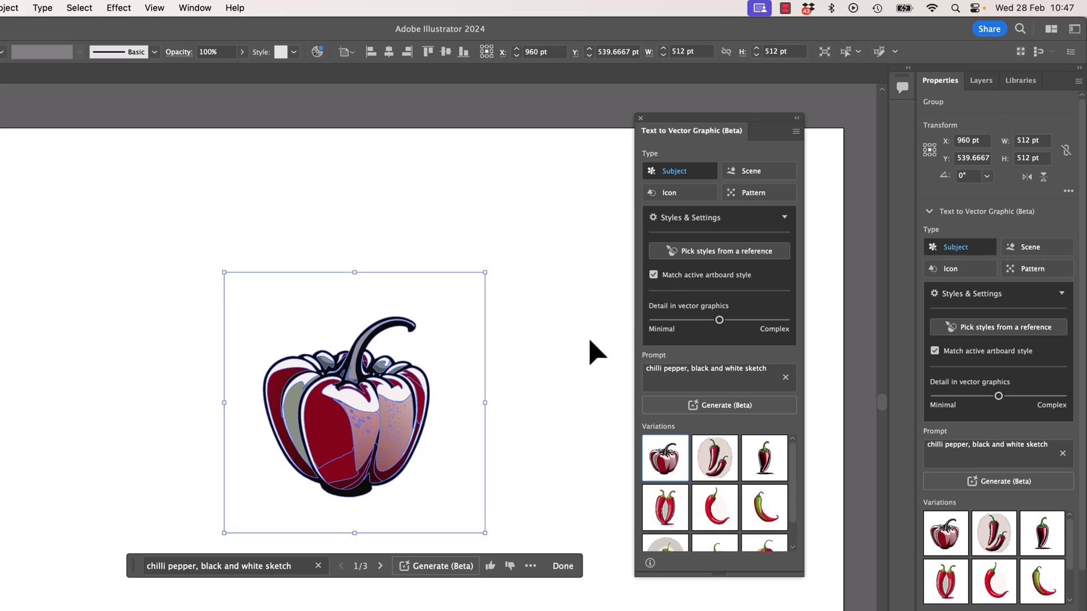
left_click(653, 275)
left_click(723, 406)
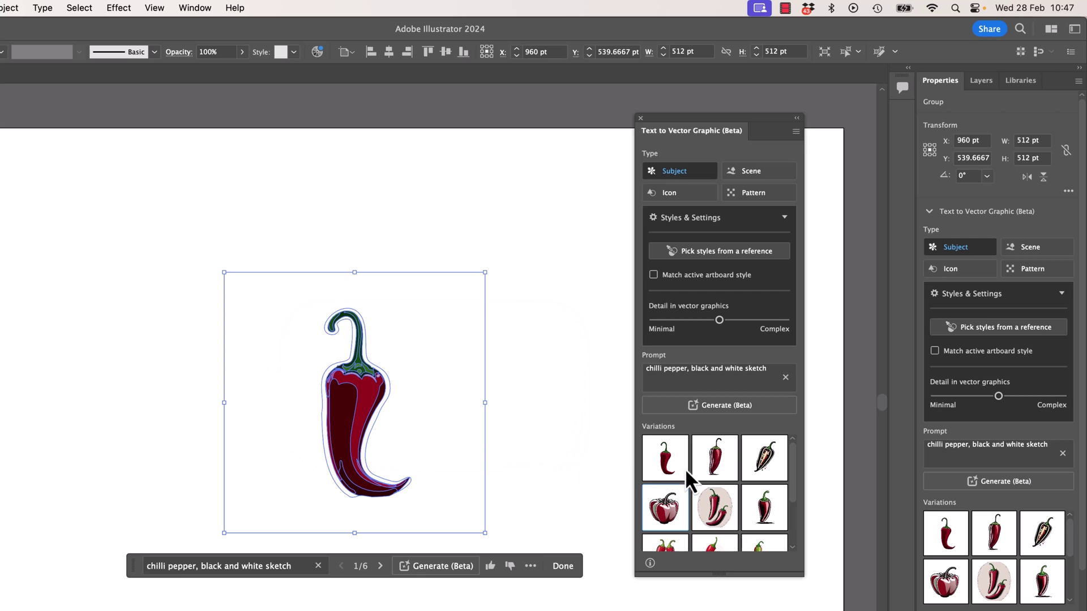
left_click(714, 463)
left_click(764, 467)
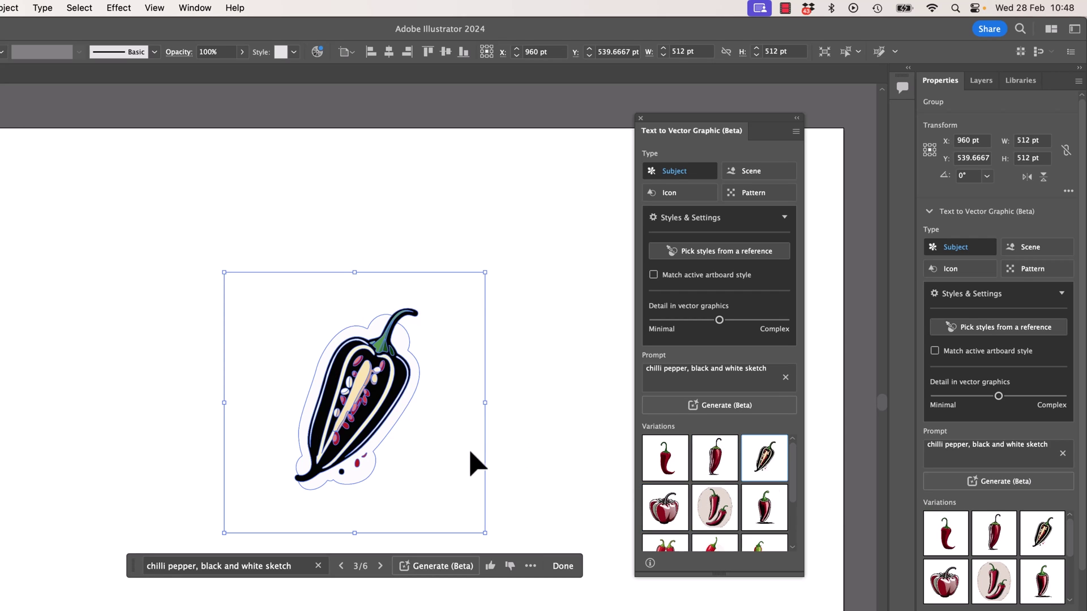
- Collapse the Styles & Settings section and set the generation type to Subject
left_click(784, 216)
left_click(783, 218)
left_click(692, 194)
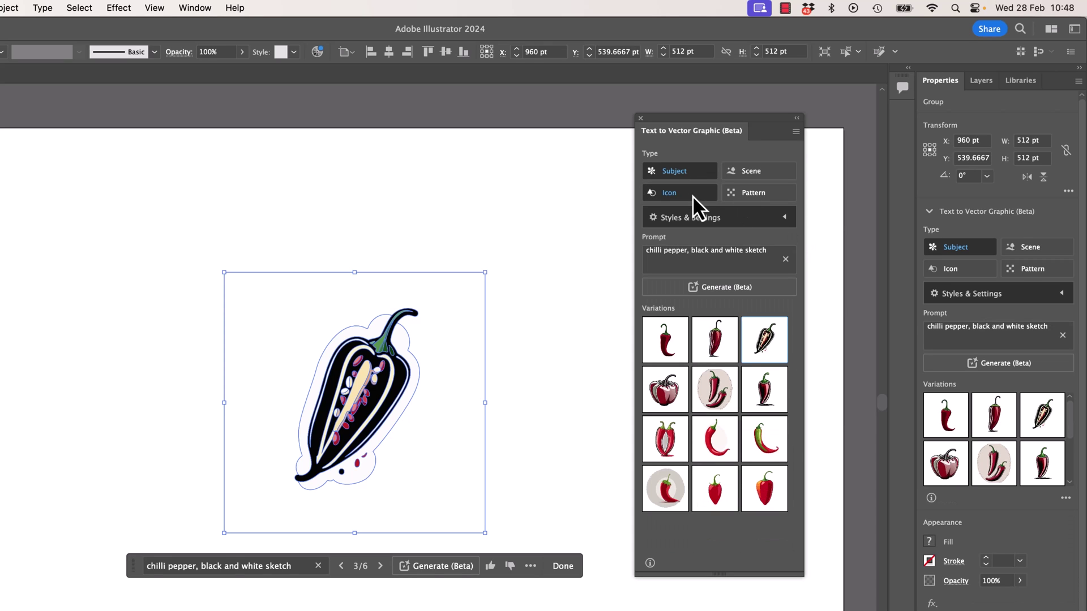
left_click(685, 173)
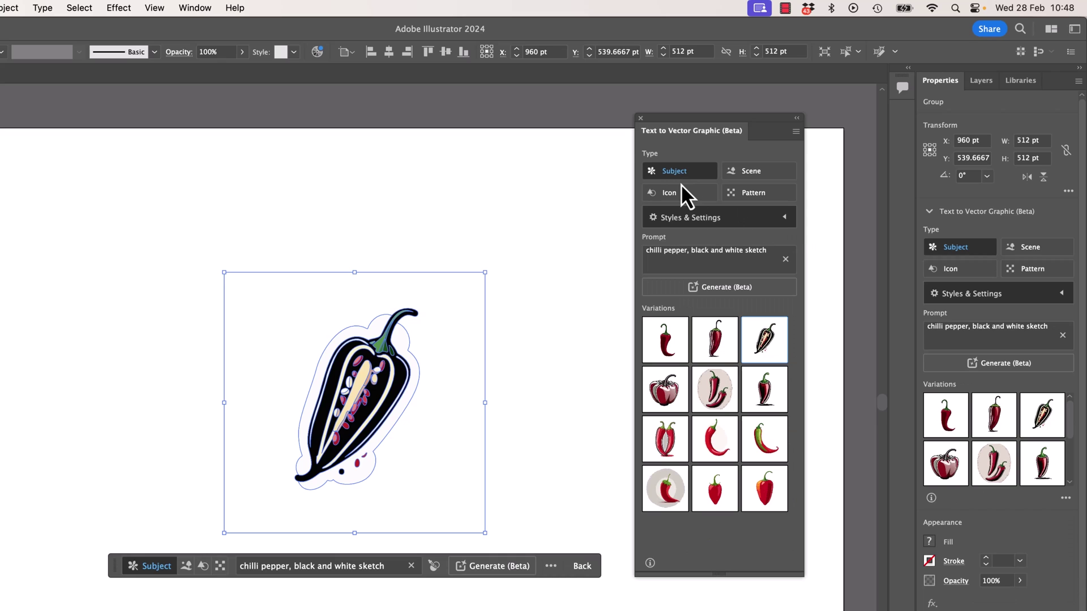
- Generate Icon-type variations from the black and white sketch prompt, compare all three, and place the green chilli with the curled stem
left_click(683, 193)
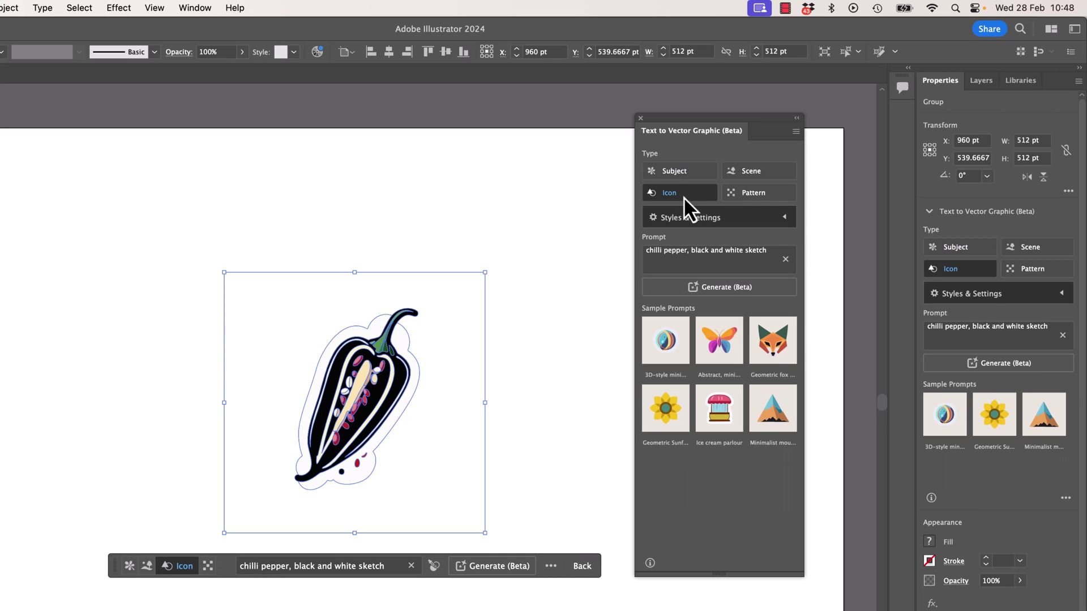
left_click(735, 289)
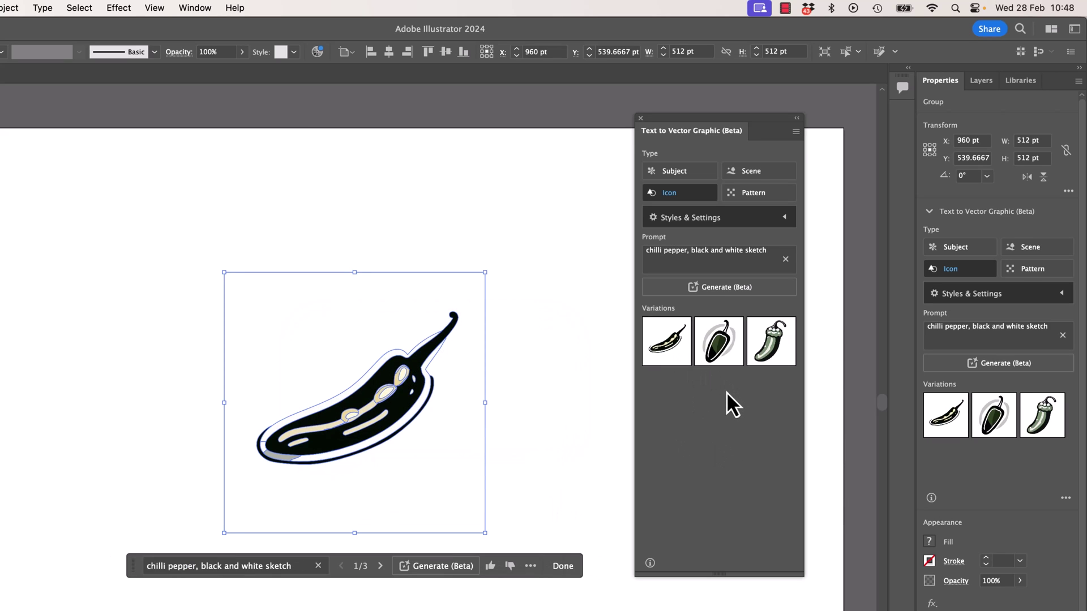
left_click(725, 355)
left_click(769, 353)
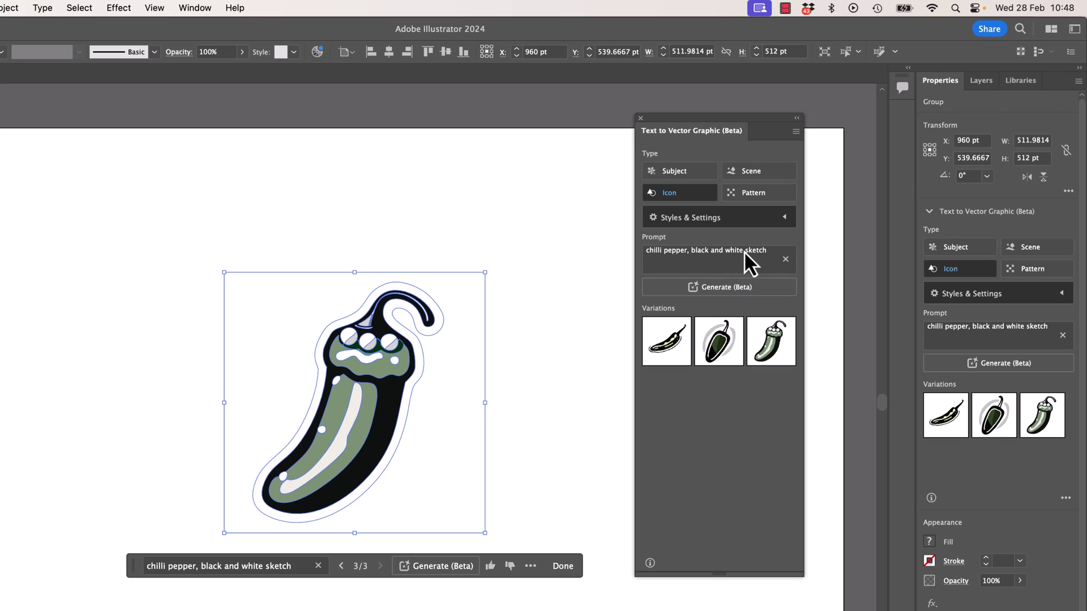
mouse_move(753, 348)
left_click(697, 355)
left_click(685, 361)
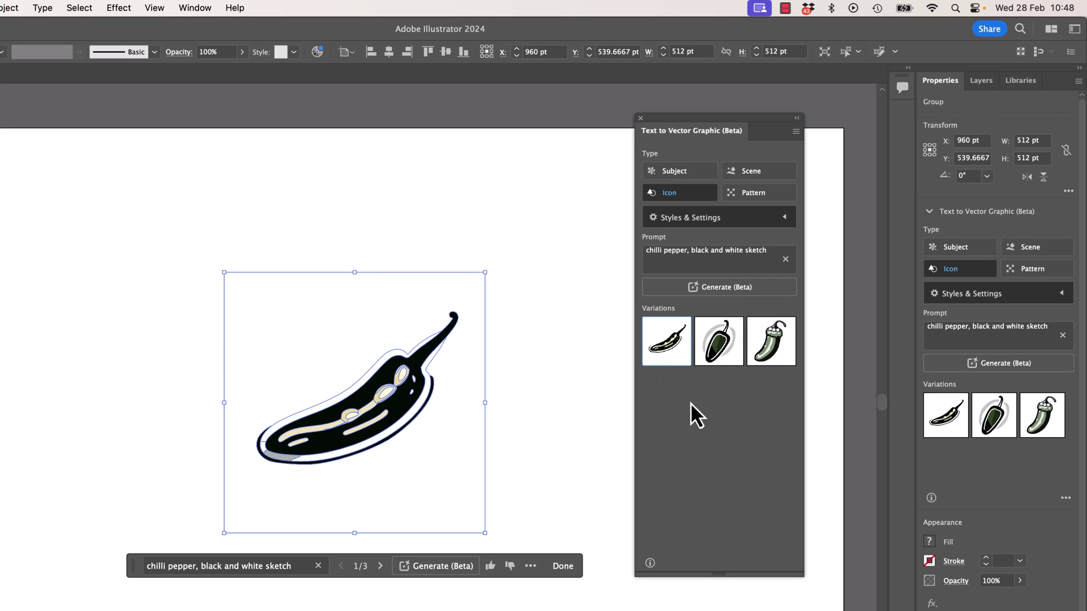
left_click(709, 355)
left_click(782, 353)
- Move the green chilli icon to the artboard's upper-left corner and deselect it
left_click_drag(354, 404, 44, 289)
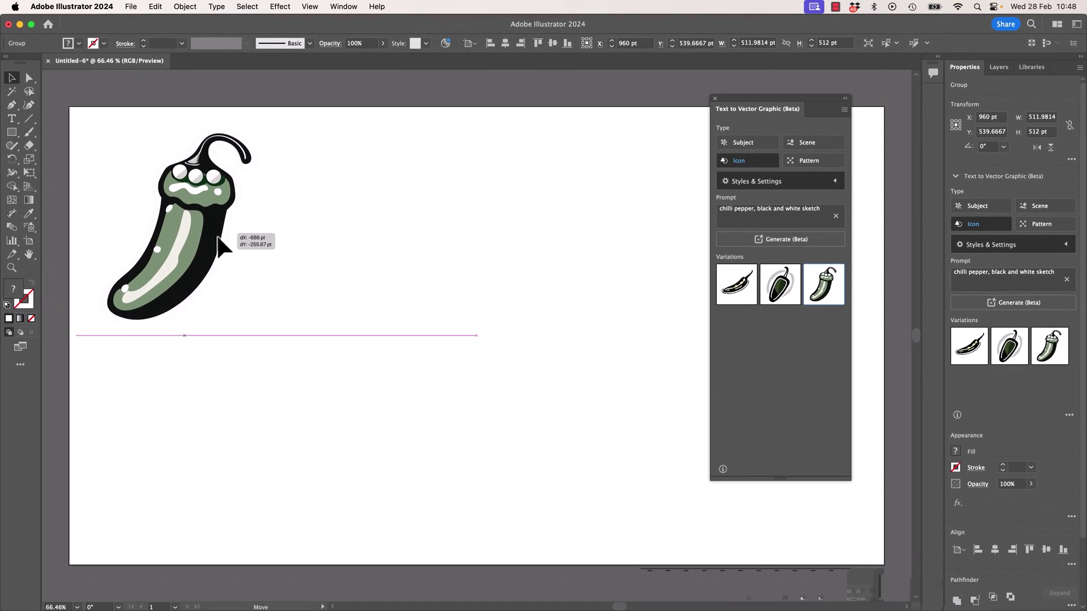
left_click_drag(218, 238, 232, 249)
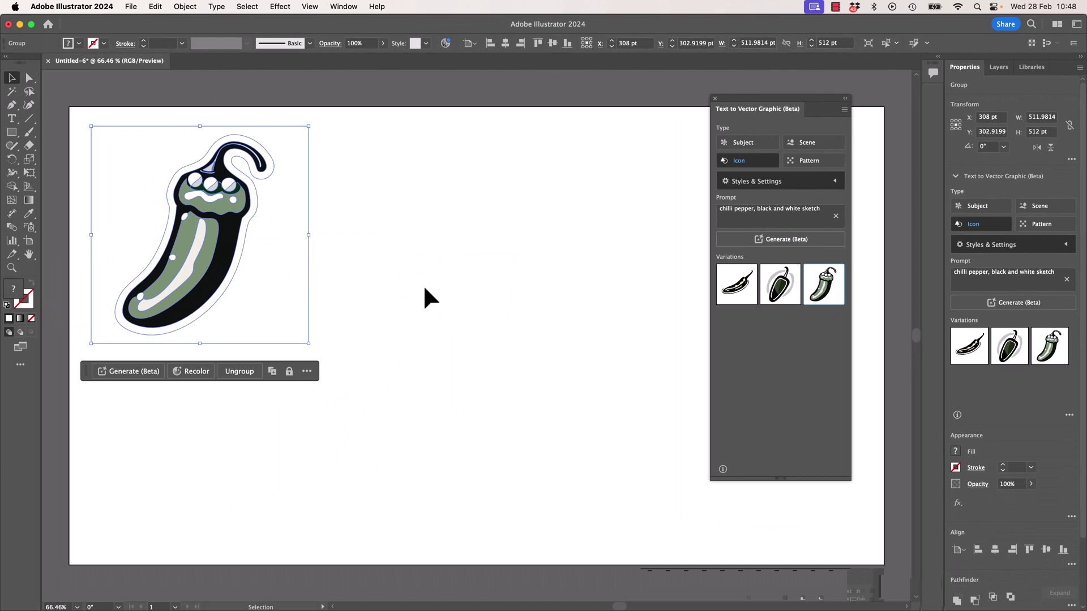
left_click(518, 294)
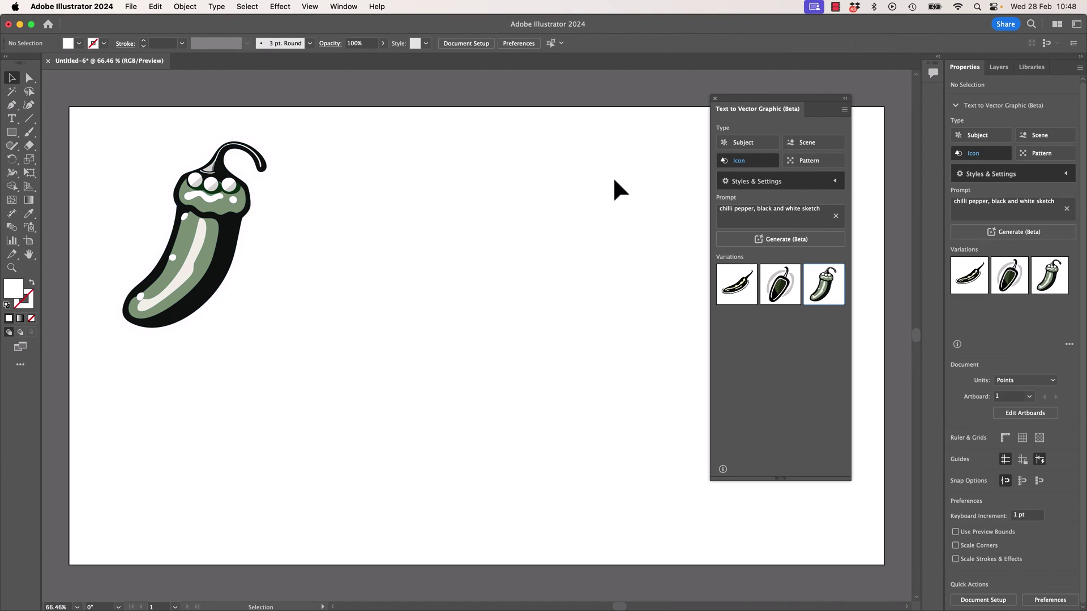
- Generate Subject-type variations with the prompt "chilli pepper with fire coming from the top held by a fox"
left_click(762, 146)
left_click(825, 219)
left_click(832, 214)
triple_click(767, 214)
left_click_drag(757, 208, 821, 208)
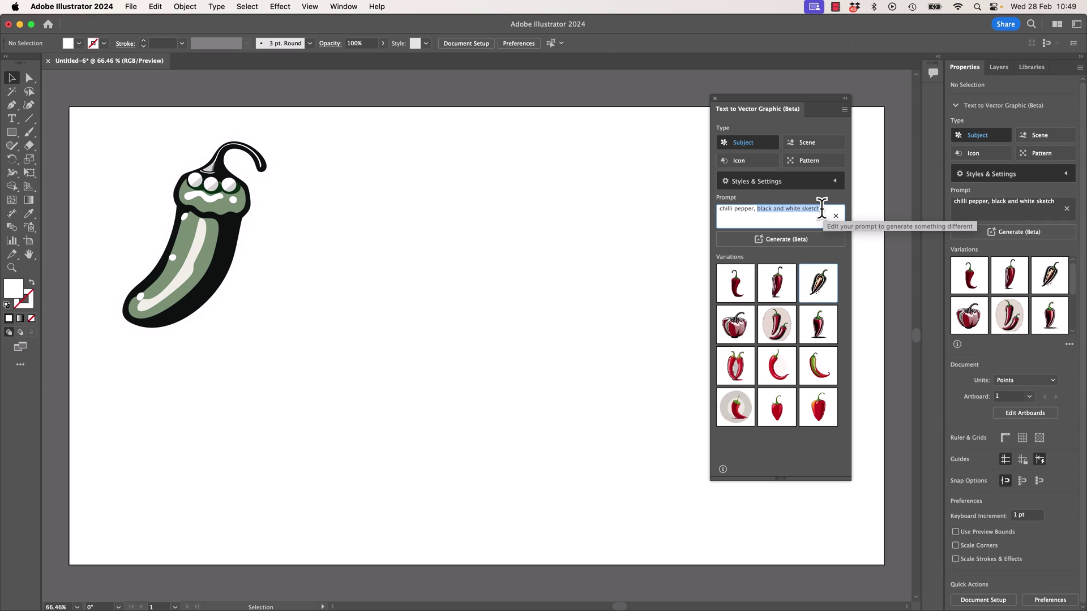
key("BackSpace")
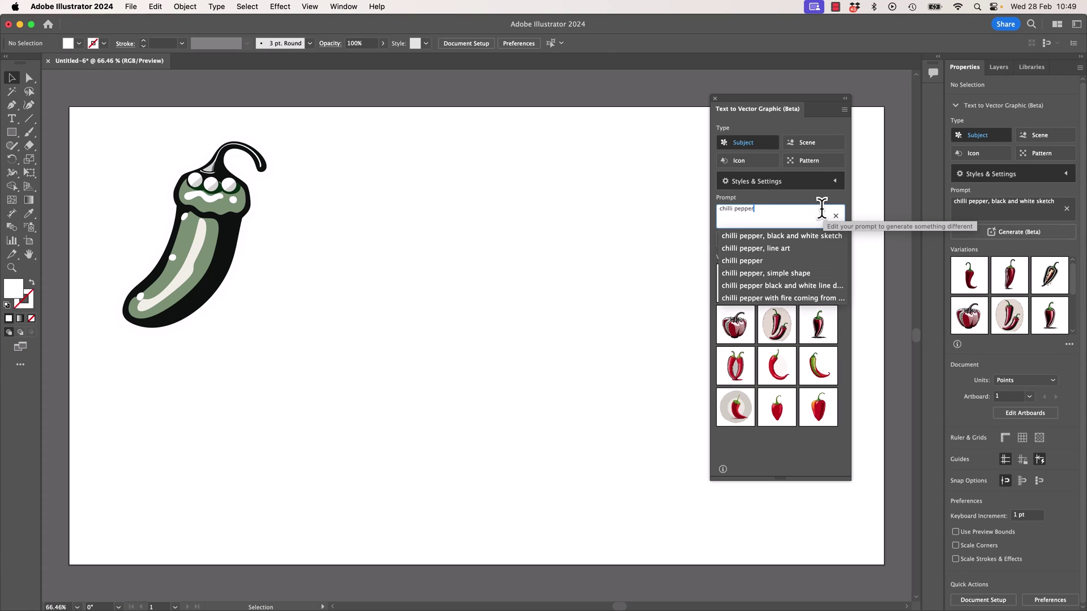
key("BackSpace")
key("BackSpace")
type("with")
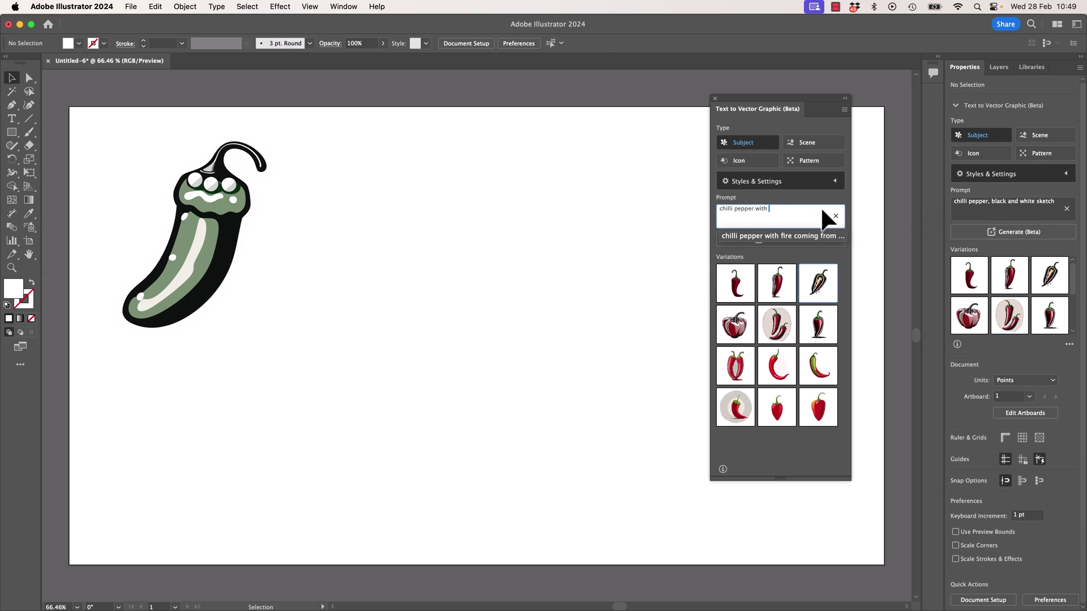
left_click(777, 237)
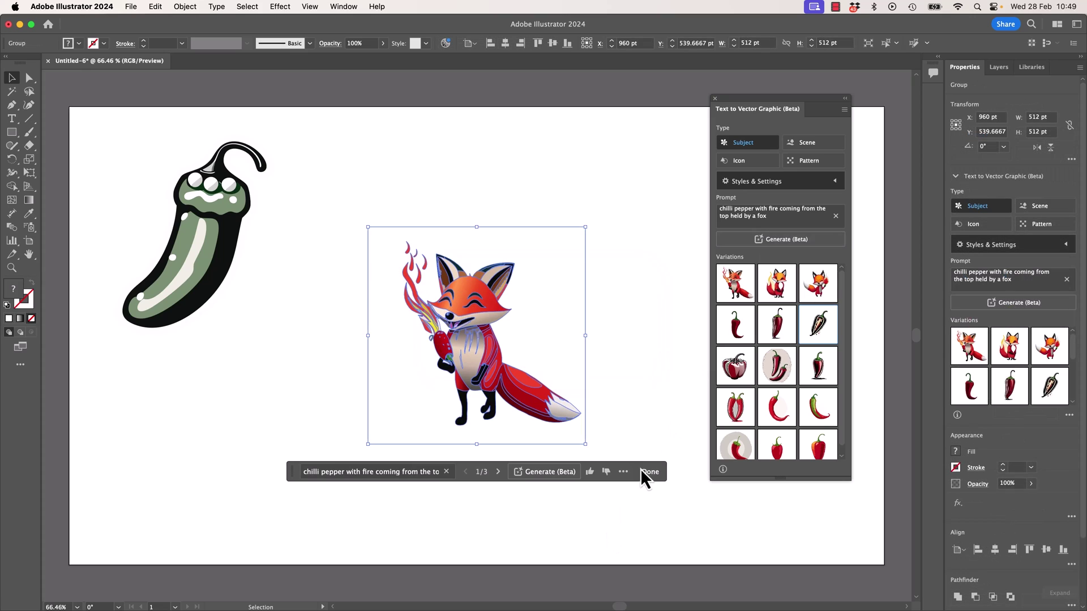
- Compare the three generated variations of the fox with the flaming chilli on the artboard
left_click(652, 363)
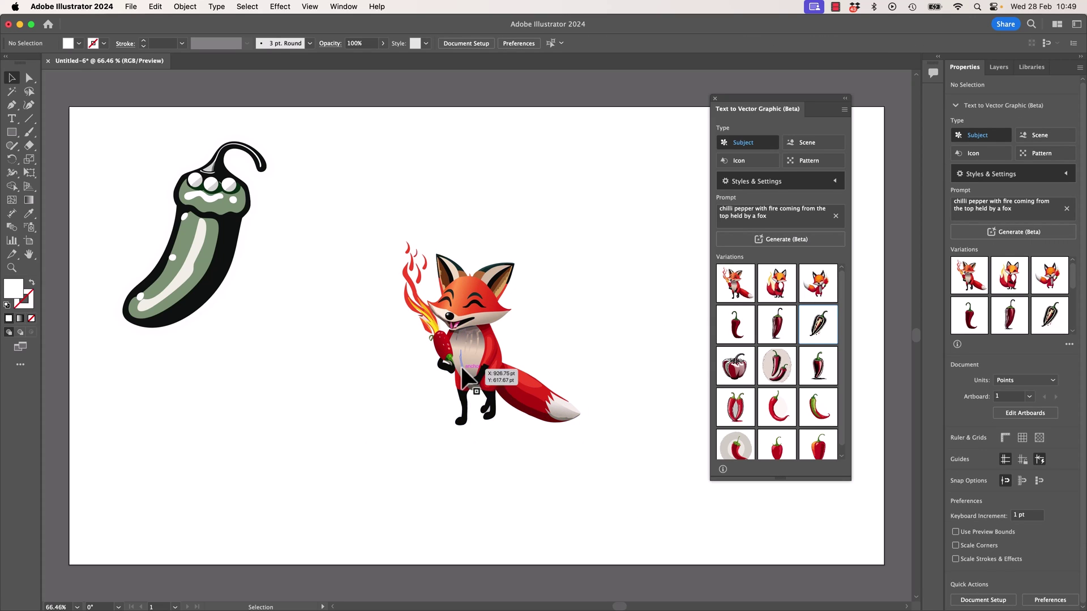
left_click(498, 371)
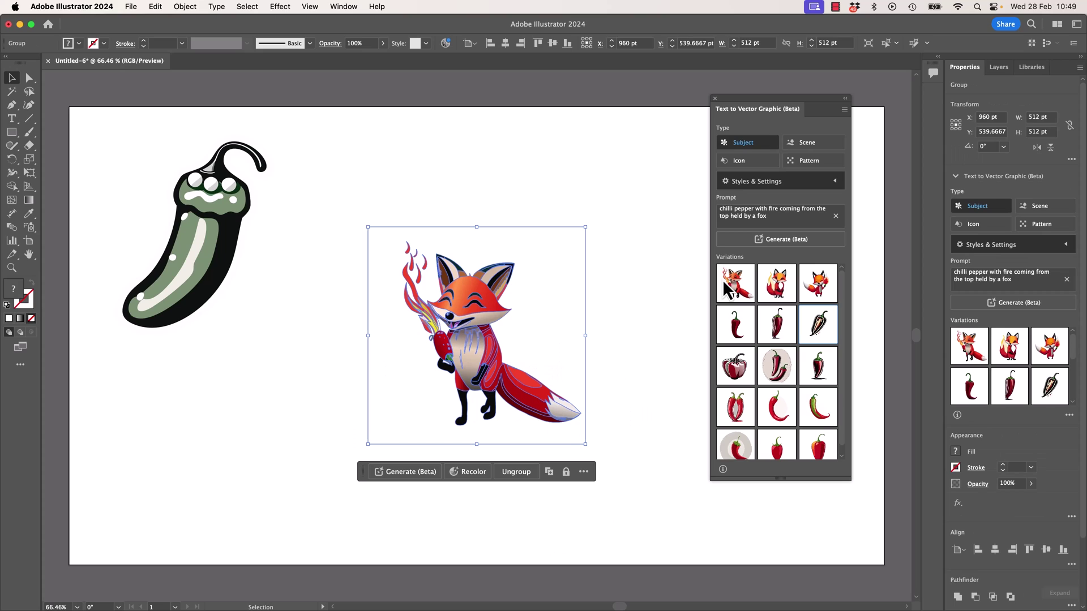
left_click(767, 290)
left_click(822, 297)
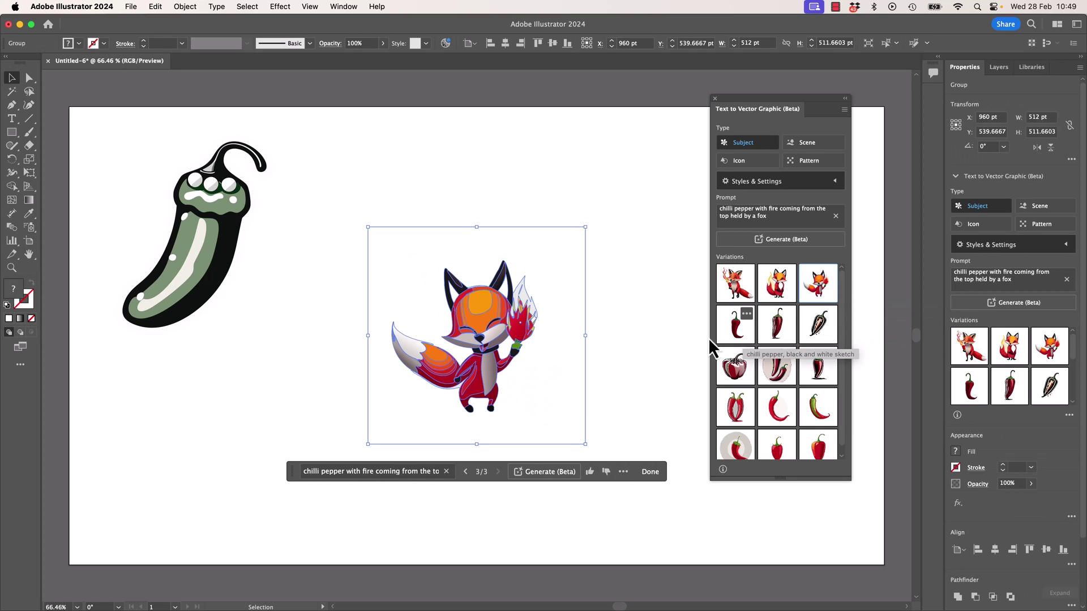
left_click(657, 341)
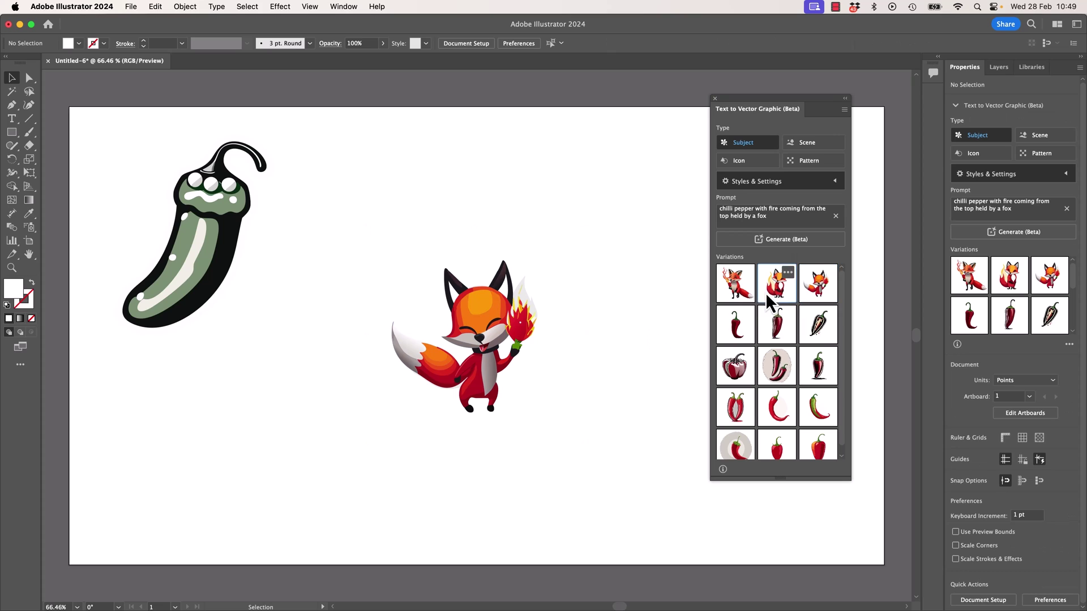
left_click(493, 340)
left_click(777, 283)
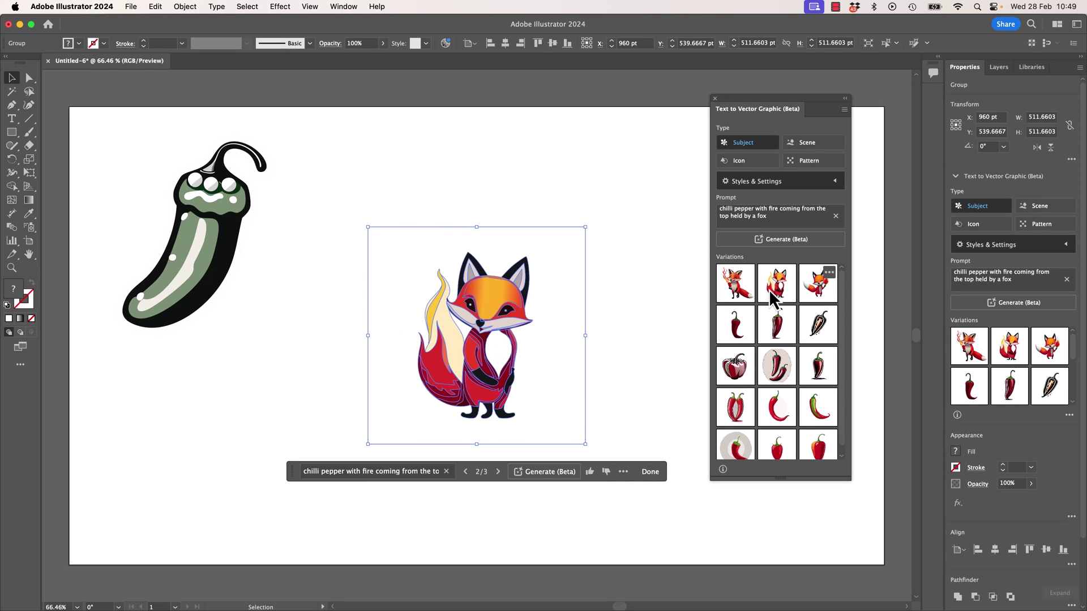
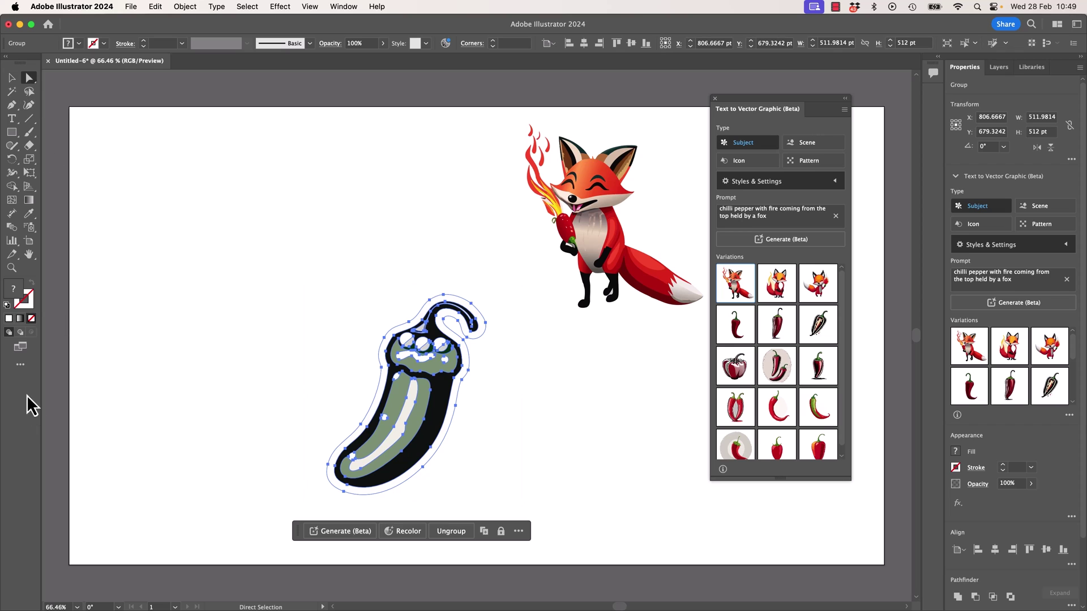
- Switch the toolbar from the Advanced to the Basic tool set
left_click(21, 365)
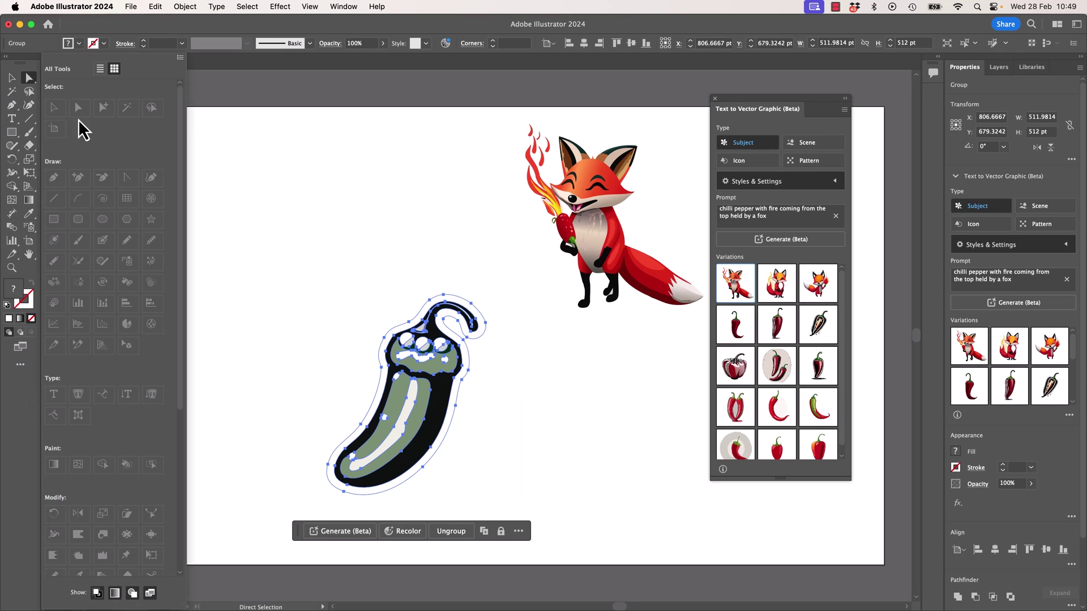
left_click(180, 57)
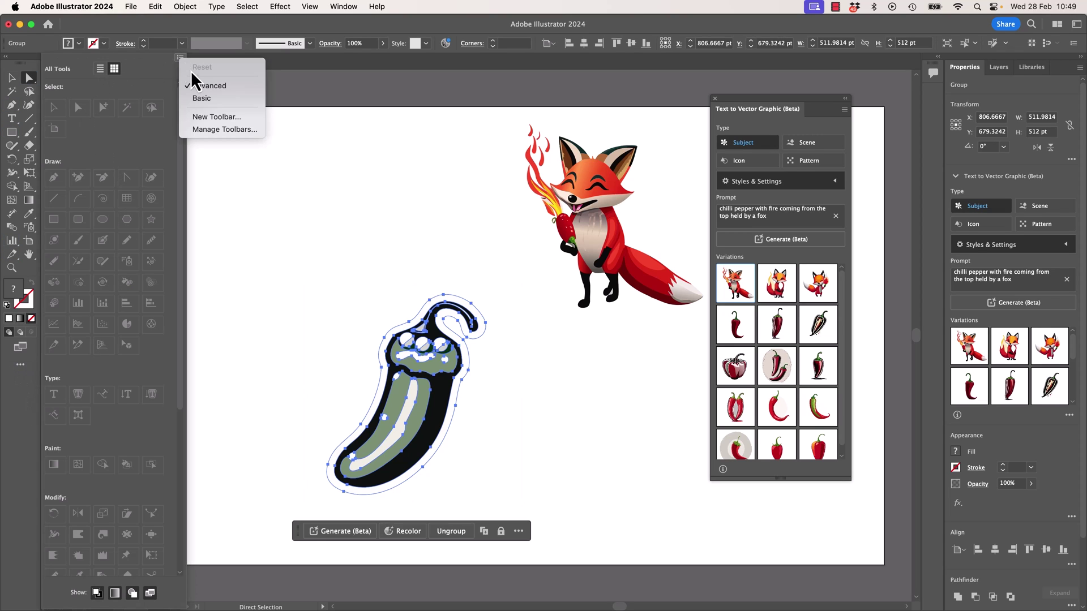
left_click(202, 98)
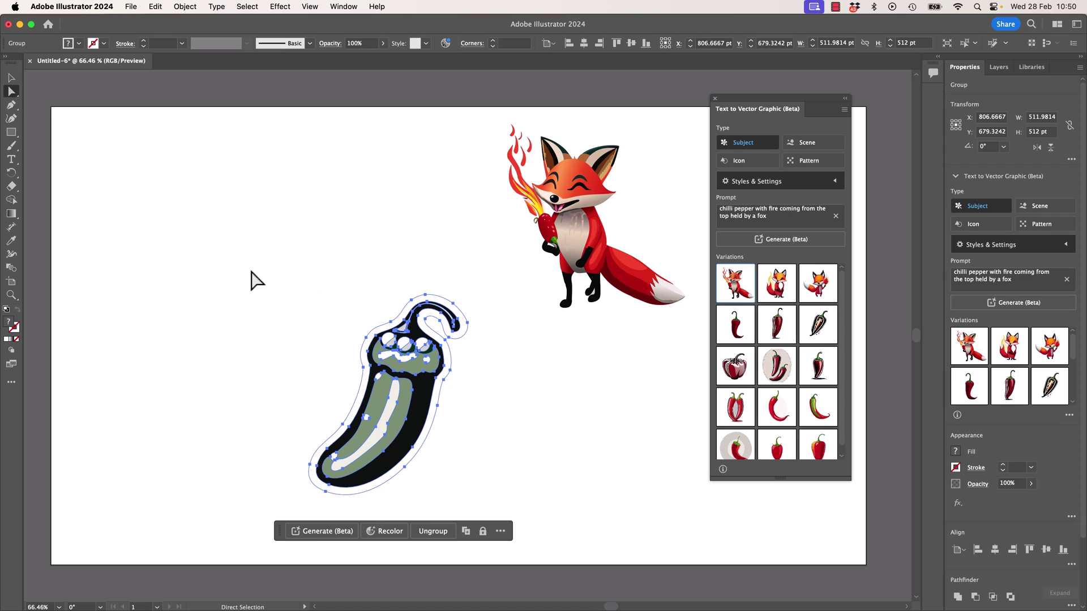
- Select both green shapes inside the chilli icon with Direct Selection and fill them with a brown swatch
left_click(371, 507)
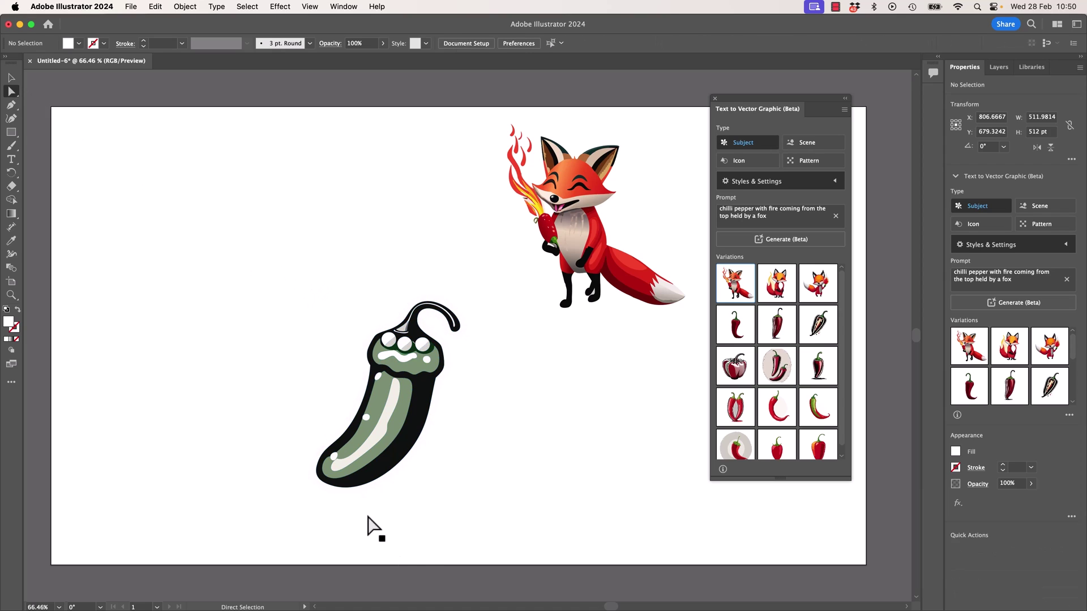
left_click(419, 372)
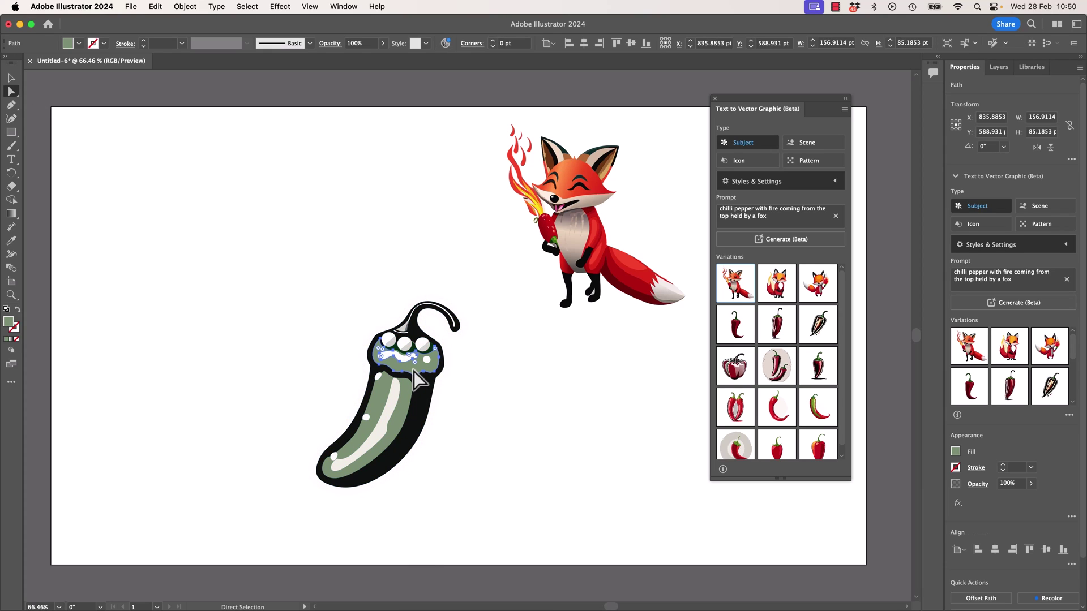
left_click(403, 418)
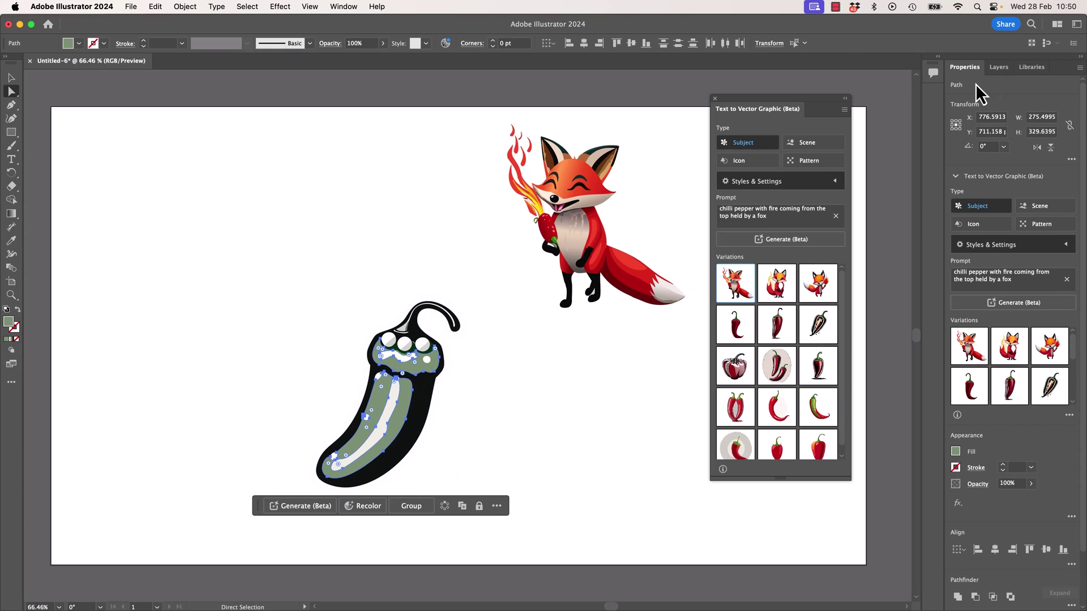
scroll(1014, 376, "down", 2)
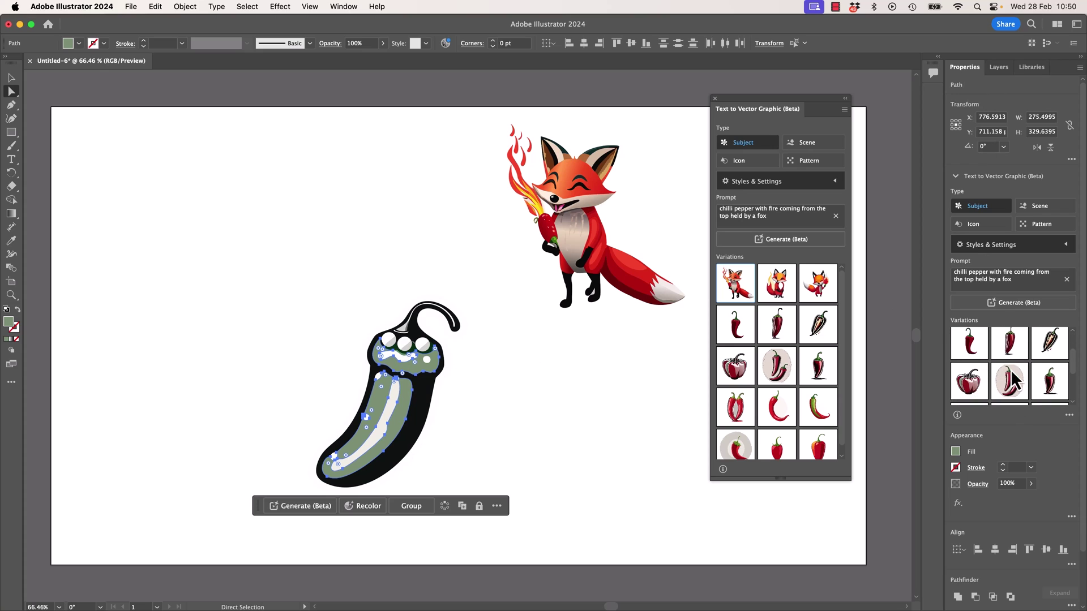
left_click(958, 176)
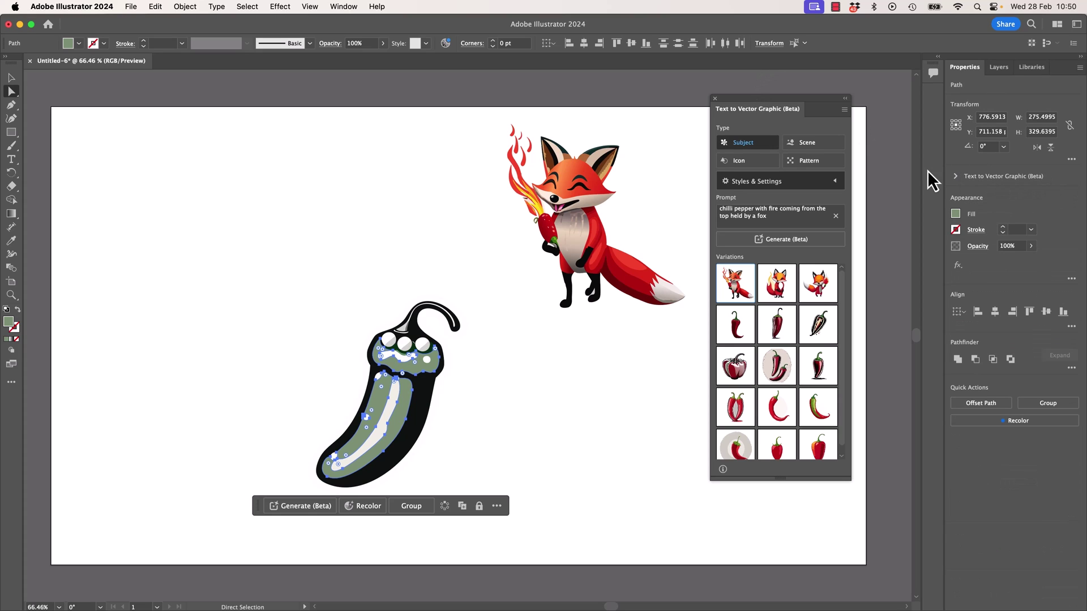
left_click(957, 177)
left_click(958, 177)
left_click(956, 215)
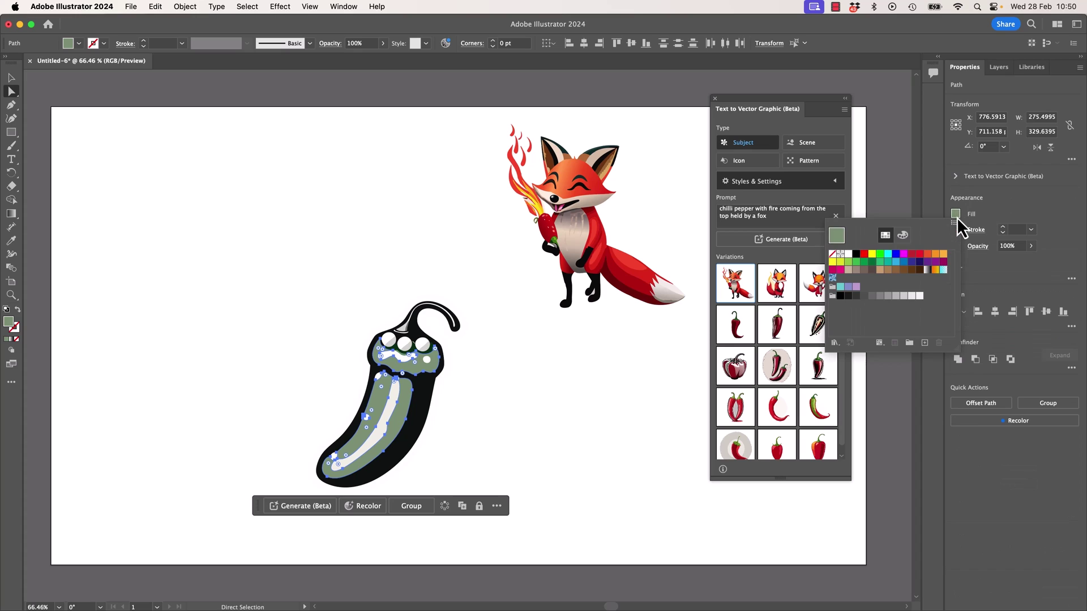
left_click(904, 269)
left_click(888, 270)
key("Escape")
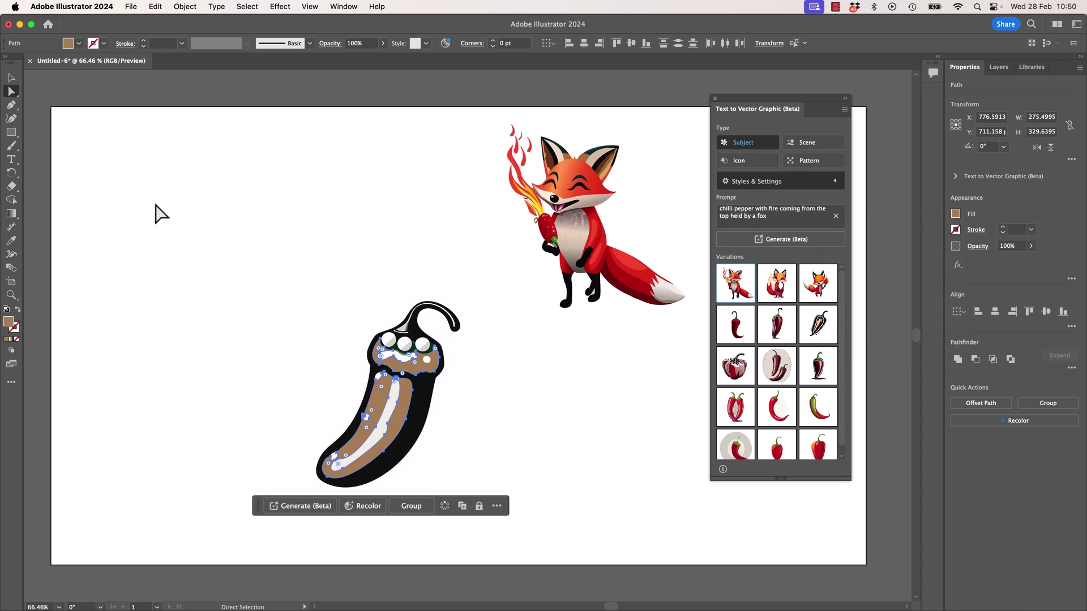
- Reshape the chilli's black body outline by moving the anchor point on its lower right edge slightly upward
left_click(470, 396)
left_click(428, 433)
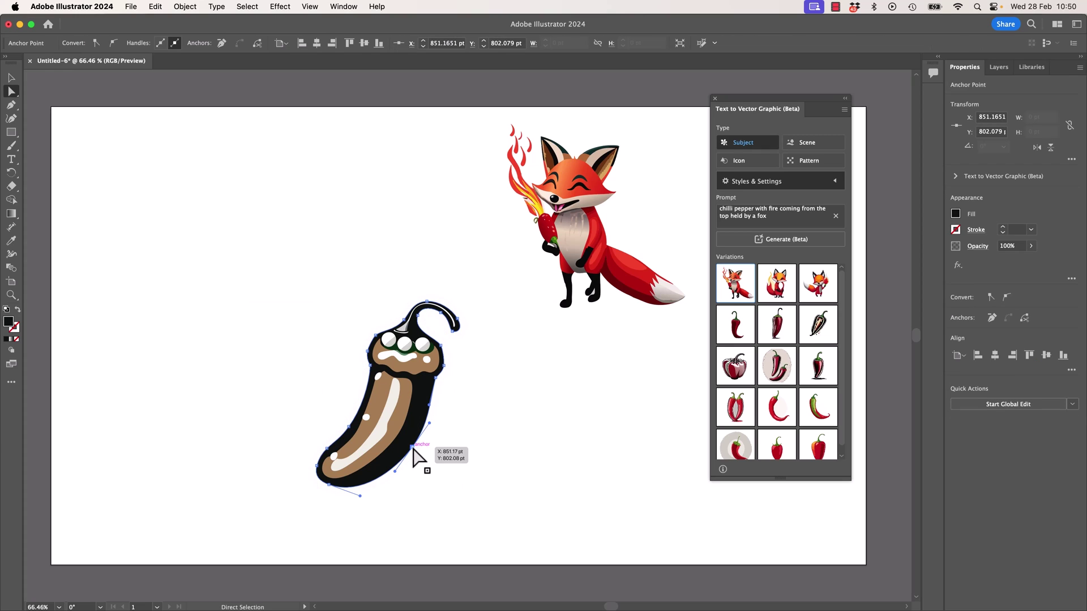
left_click_drag(411, 445, 413, 423)
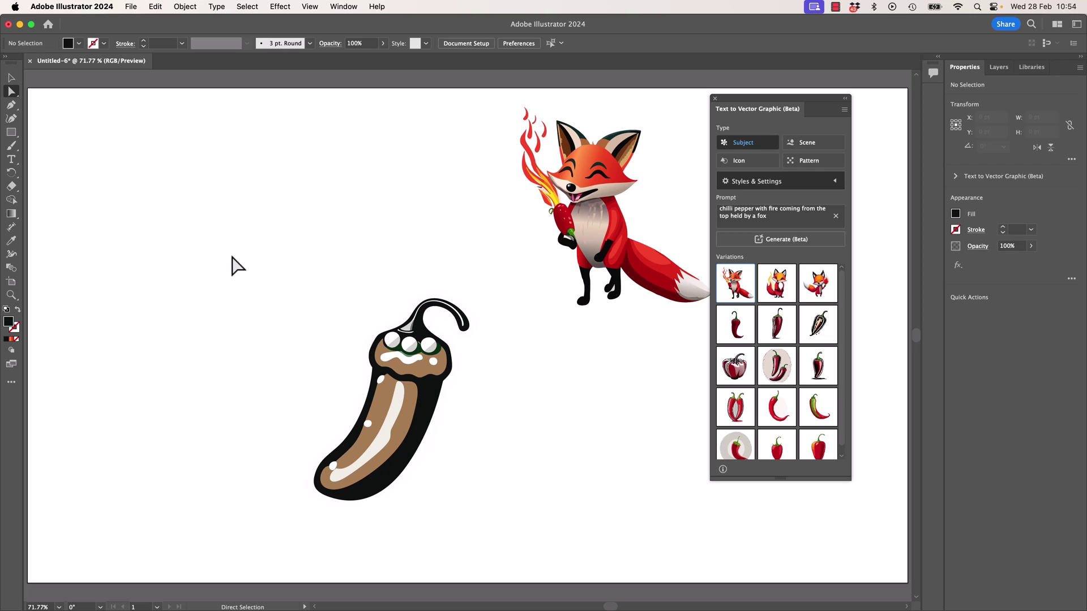
left_click_drag(227, 243, 518, 523)
left_click(562, 457)
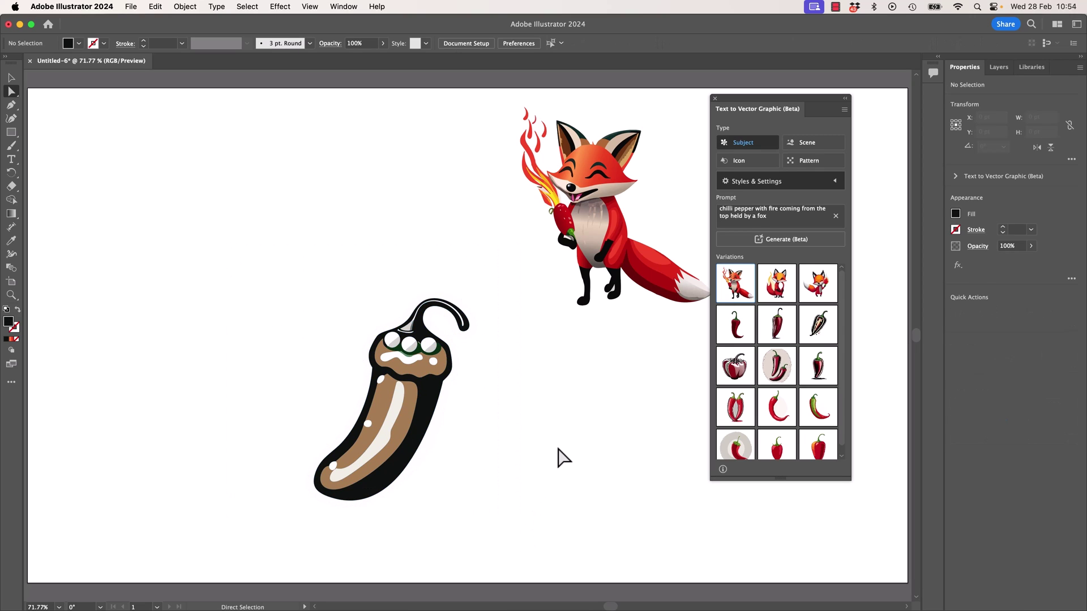